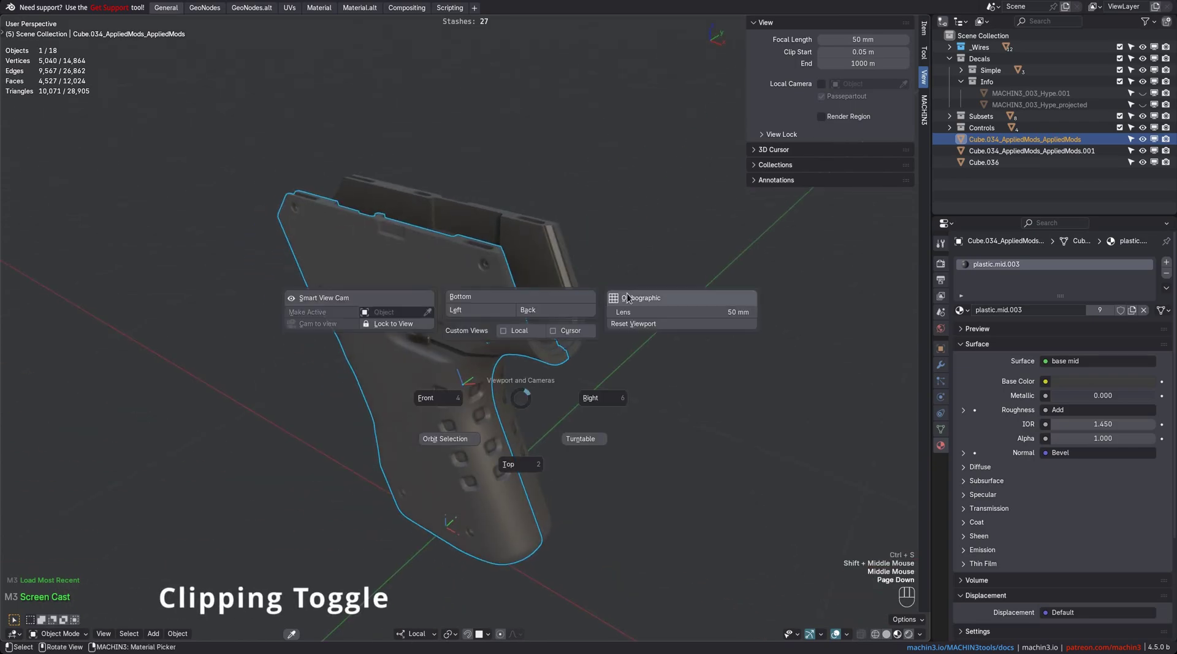
- Toggle the viewport to orthographic and back to perspective
{"action": "left_click", "coordinate": [627, 298]}
{"action": "key", "text": "Page_Down"}
{"action": "left_click", "coordinate": [650, 295]}
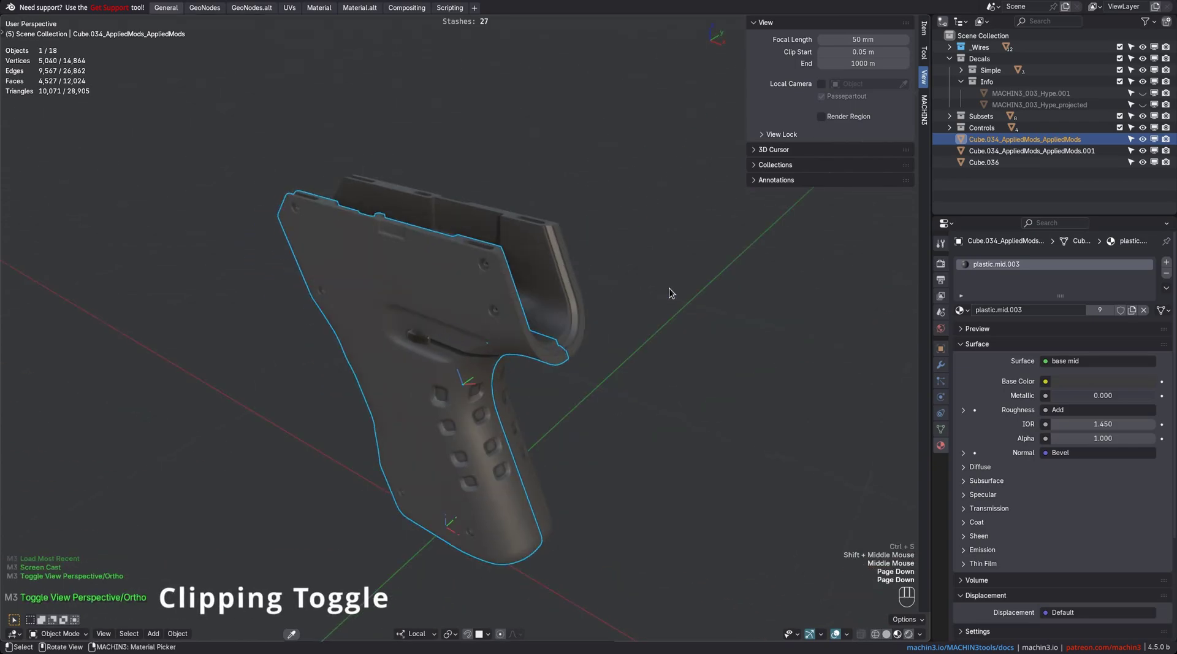
- Enter vertex mode on the grip's side plate, then select and focus on its upper front corner vertex
{"action": "middle_click_drag", "start_coordinate": [672, 293], "coordinate": [515, 259]}
{"action": "scroll", "coordinate": [451, 255], "scroll_direction": "down", "scroll_amount": 1}
{"action": "key", "text": "Tab"}
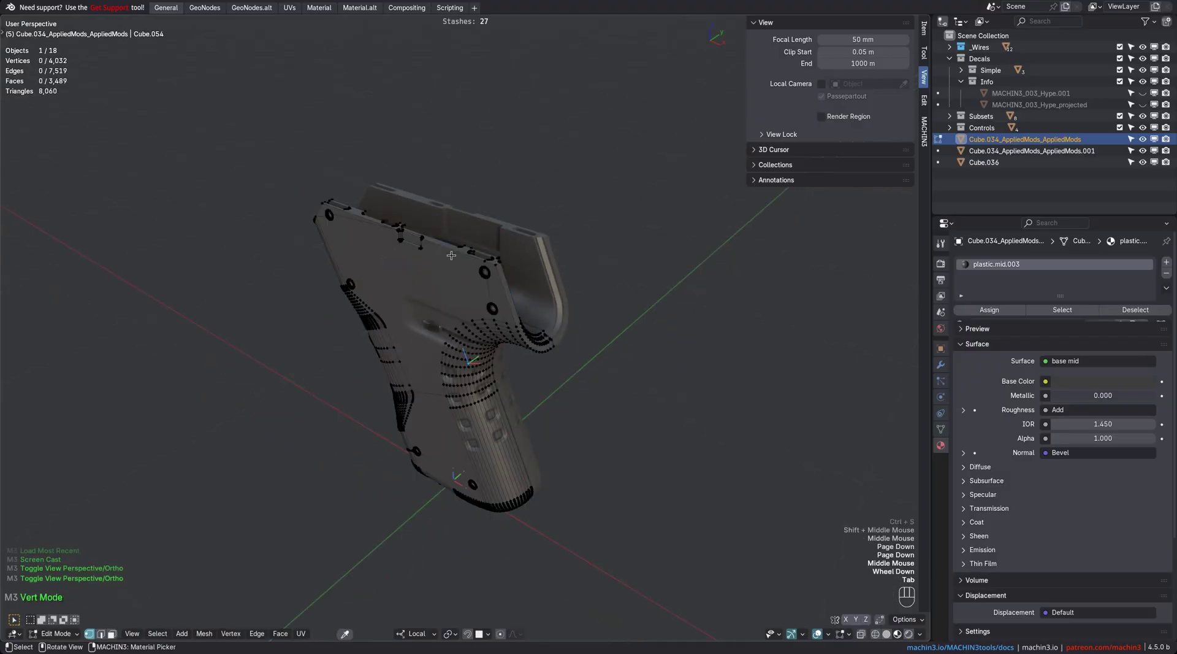
{"action": "left_click", "coordinate": [451, 255]}
{"action": "left_click", "coordinate": [451, 255]}
{"action": "left_click", "coordinate": [451, 255]}
{"action": "key", "text": "f"}
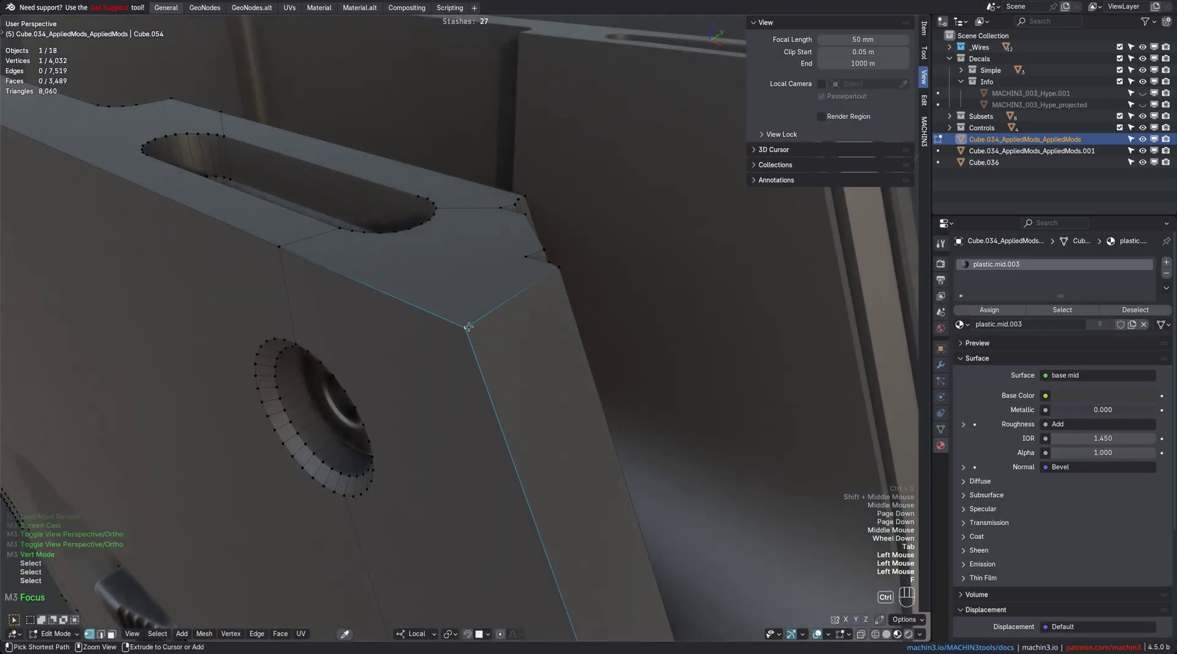
{"action": "middle_click_drag", "start_coordinate": [468, 326], "coordinate": [576, 441], "text": "ctrl"}
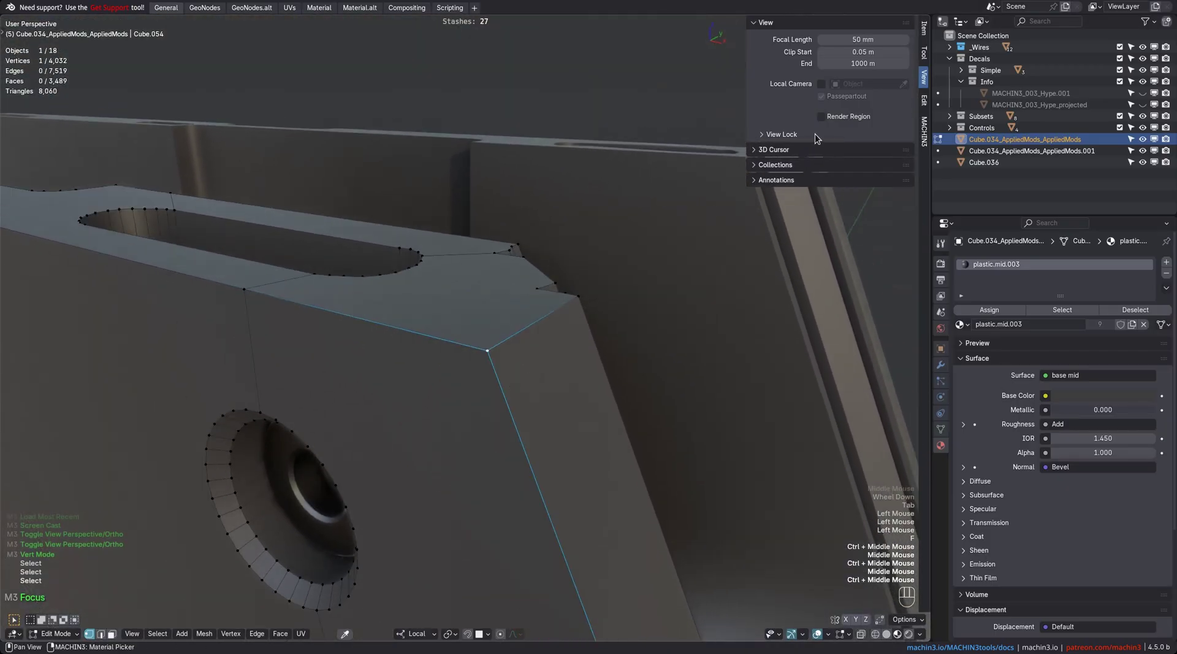
- Set the viewport's clip start to 0.01 m and focus on the neighbouring vertex along the plate's top edge
{"action": "left_click", "coordinate": [863, 52]}
{"action": "type", "text": "0.0"}
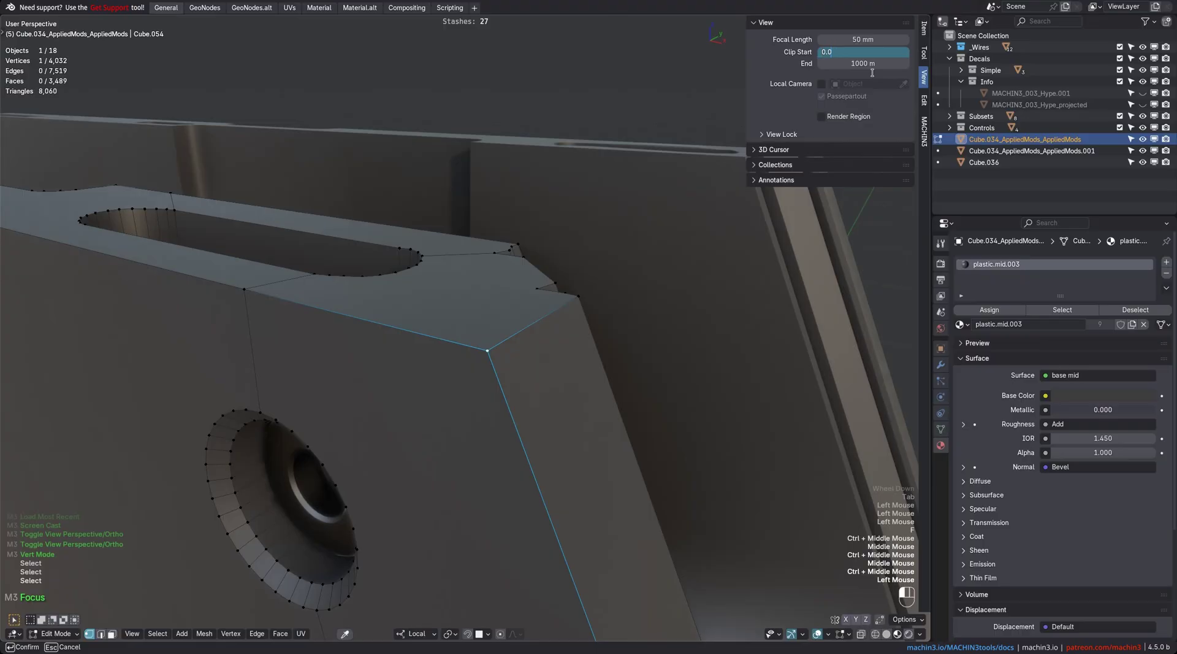
{"action": "type", "text": "1"}
{"action": "key", "text": "Return"}
{"action": "middle_click_drag", "start_coordinate": [638, 491], "coordinate": [318, 297], "text": "ctrl"}
{"action": "left_click", "coordinate": [234, 277]}
{"action": "key", "text": "f"}
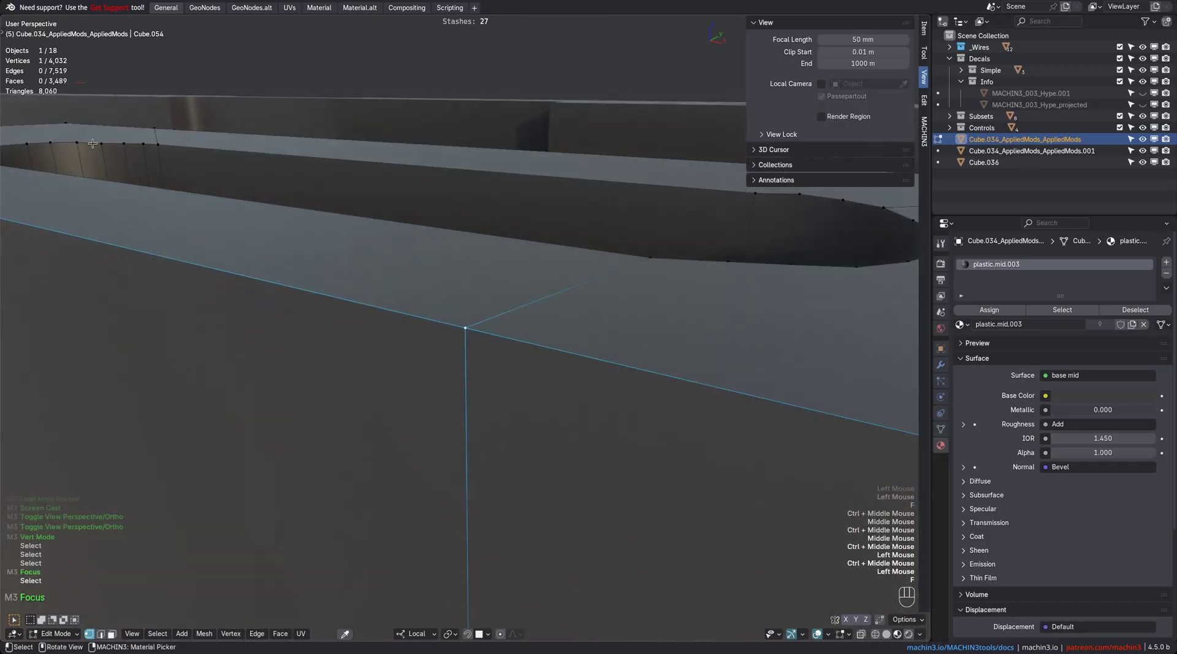
- Focus on several individual vertices around the plate's top slot to examine close-up clipping
{"action": "left_click", "coordinate": [94, 144]}
{"action": "key", "text": "f"}
{"action": "key", "text": "f"}
{"action": "middle_click_drag", "start_coordinate": [178, 210], "coordinate": [481, 318]}
{"action": "left_click", "coordinate": [483, 76]}
{"action": "key", "text": "f"}
{"action": "middle_click_drag", "start_coordinate": [619, 104], "coordinate": [549, 162]}
{"action": "left_click", "coordinate": [495, 183]}
{"action": "key", "text": "f"}
- Set the viewport's clip start to 0.05 m and focus on individual vertices again, ending at the upper front corner
{"action": "left_click", "coordinate": [869, 52]}
{"action": "key", "text": "BackSpace"}
{"action": "type", "text": "05"}
{"action": "key", "text": "Return"}
{"action": "key", "text": "f"}
{"action": "left_click_drag", "start_coordinate": [498, 368], "coordinate": [502, 359]}
{"action": "key", "text": "f"}
{"action": "left_click", "coordinate": [635, 129]}
{"action": "key", "text": "f"}
{"action": "middle_click_drag", "start_coordinate": [598, 300], "coordinate": [453, 245]}
{"action": "middle_click_drag", "start_coordinate": [454, 245], "coordinate": [456, 221], "text": "ctrl"}
- Set the viewport's clip start back to 0.01 m
{"action": "left_click", "coordinate": [860, 53]}
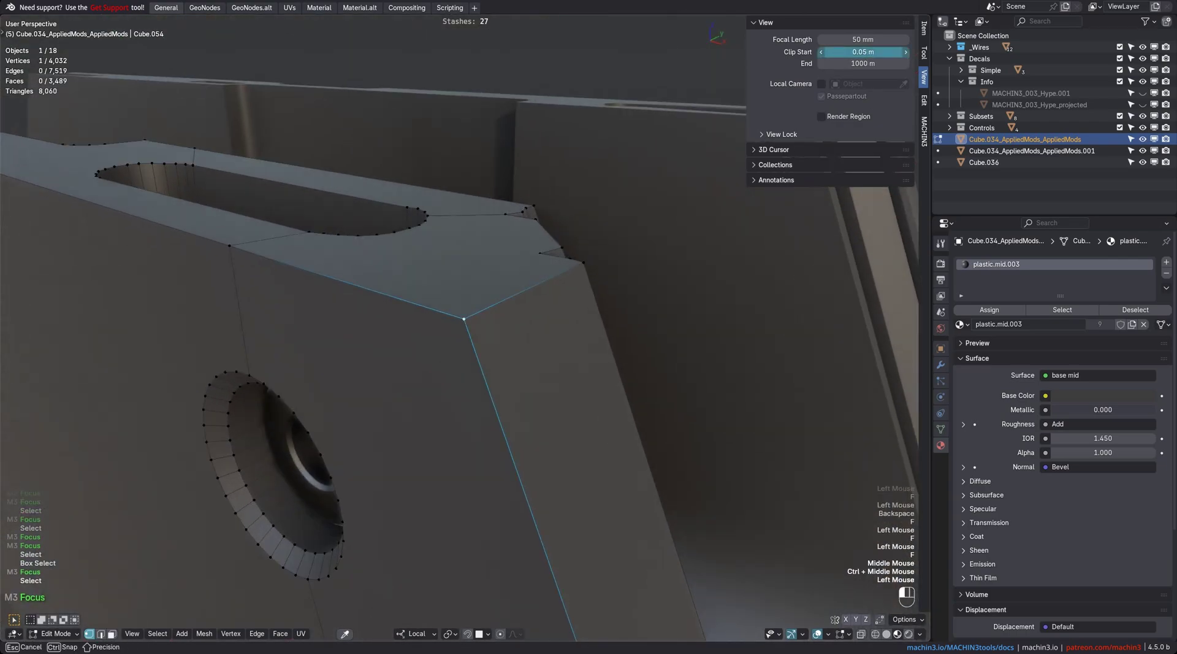
{"action": "type", "text": "0."}
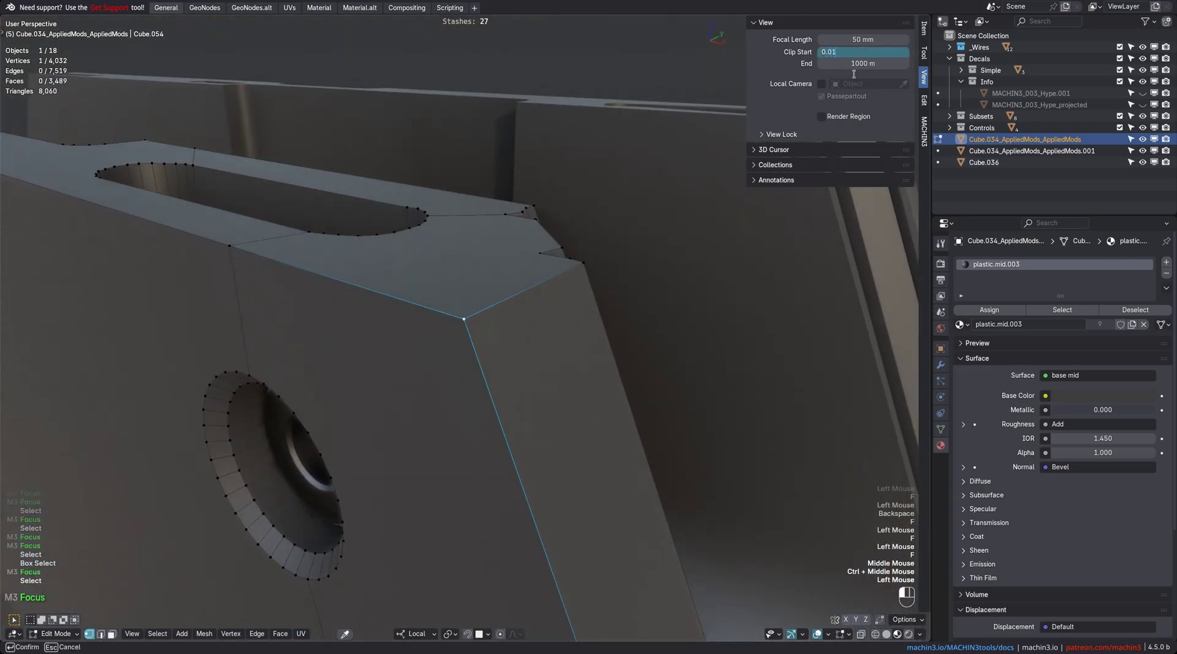
{"action": "type", "text": "01"}
{"action": "key", "text": "Return"}
- Return to Object Mode, frame the side plate and unhide the MACHIN3_003_Hype.001 decal
{"action": "scroll", "coordinate": [478, 331], "scroll_direction": "up", "scroll_amount": 1}
{"action": "key", "text": "Tab"}
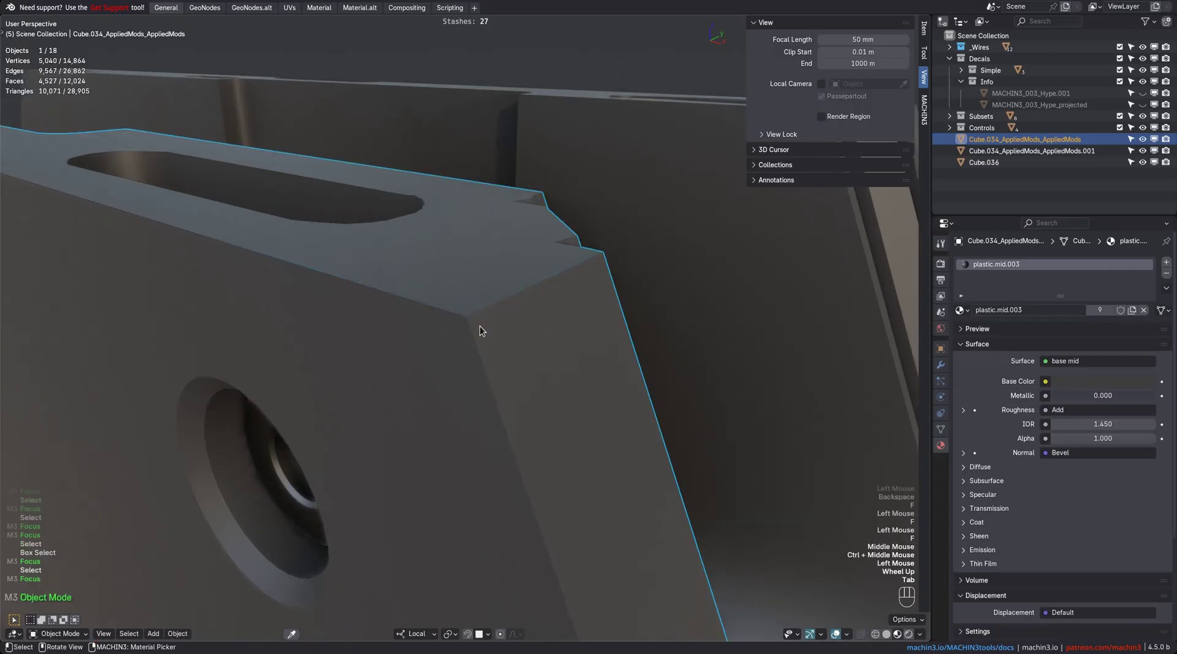
{"action": "key", "text": "f"}
{"action": "middle_click_drag", "start_coordinate": [517, 466], "coordinate": [528, 432]}
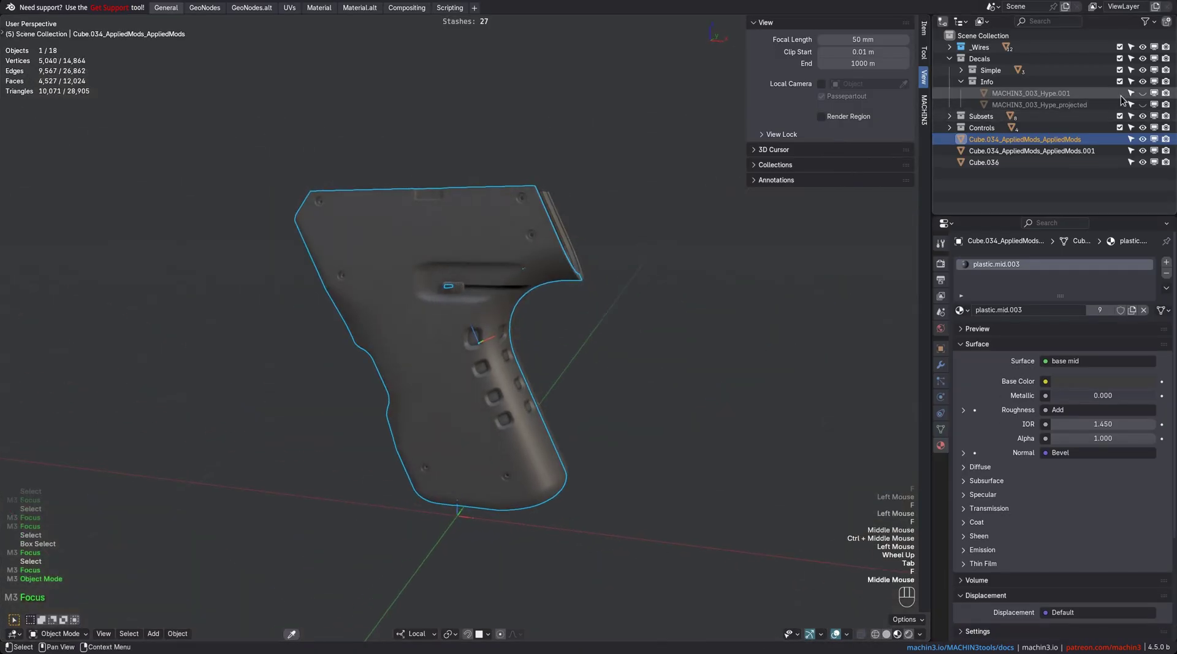
{"action": "left_click", "coordinate": [1144, 93]}
{"action": "middle_click_drag", "start_coordinate": [521, 387], "coordinate": [484, 441]}
{"action": "middle_click_drag", "start_coordinate": [484, 441], "coordinate": [498, 389], "text": "ctrl"}
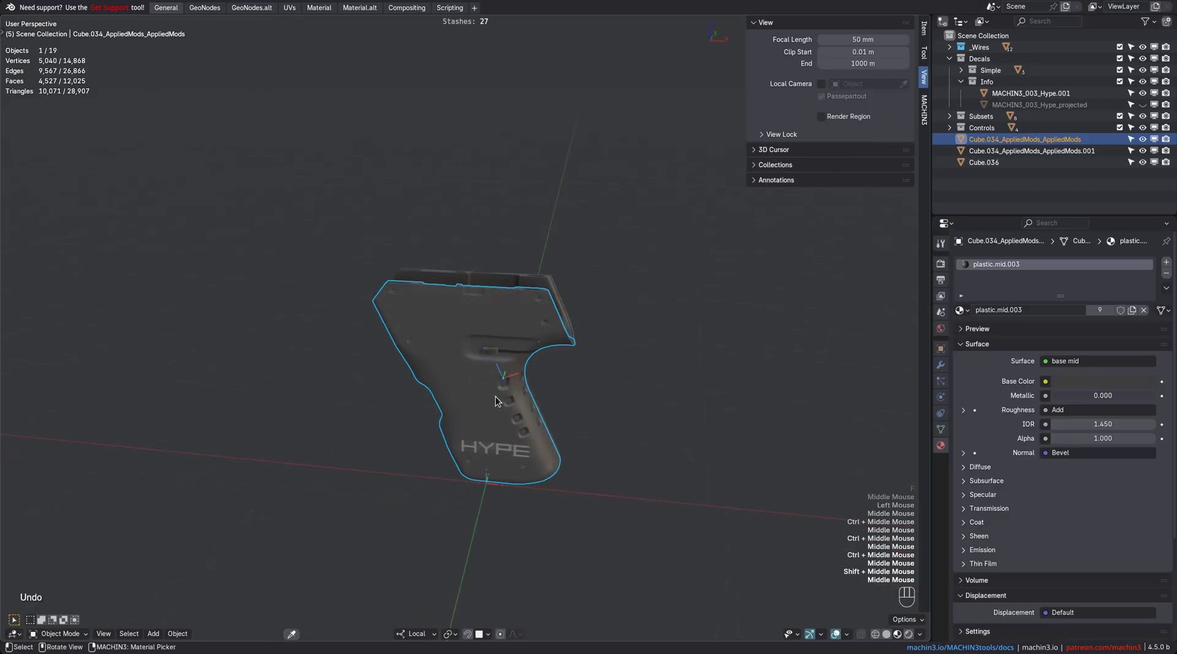
{"action": "middle_click_drag", "start_coordinate": [495, 396], "coordinate": [511, 388]}
- Set the viewport's clip start to 0.1 m and check the HYPE decal on the grip from another angle
{"action": "left_click", "coordinate": [863, 53]}
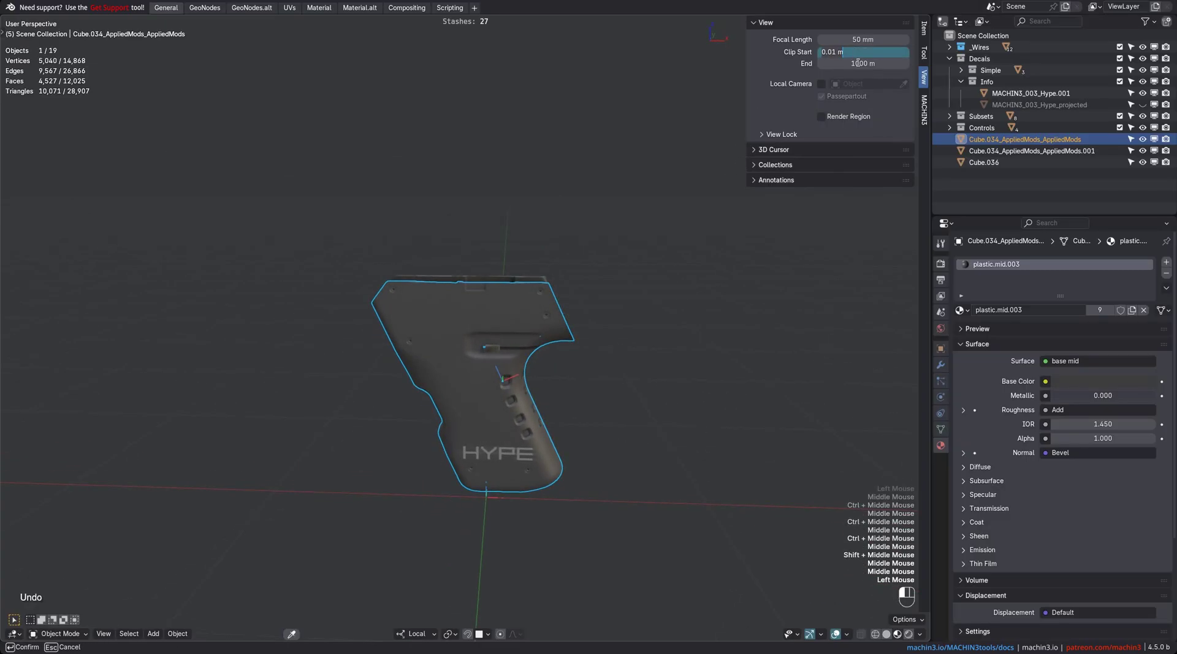
{"action": "type", "text": "0.1"}
{"action": "key", "text": "Return"}
{"action": "middle_click_drag", "start_coordinate": [489, 365], "coordinate": [507, 412], "text": "ctrl"}
{"action": "middle_click_drag", "start_coordinate": [506, 412], "coordinate": [528, 437]}
{"action": "middle_click_drag", "start_coordinate": [528, 437], "coordinate": [543, 423]}
{"action": "middle_click_drag", "start_coordinate": [543, 423], "coordinate": [555, 374], "text": "shift"}
- Cycle the clip start with Clipping Toggle between the 0.001 m minimum and the 1 m maximum, ending at the maximum
{"action": "key", "text": "Button5"}
{"action": "key", "text": "Button5"}
{"action": "key", "text": "Button5"}
{"action": "key", "text": "Button5"}
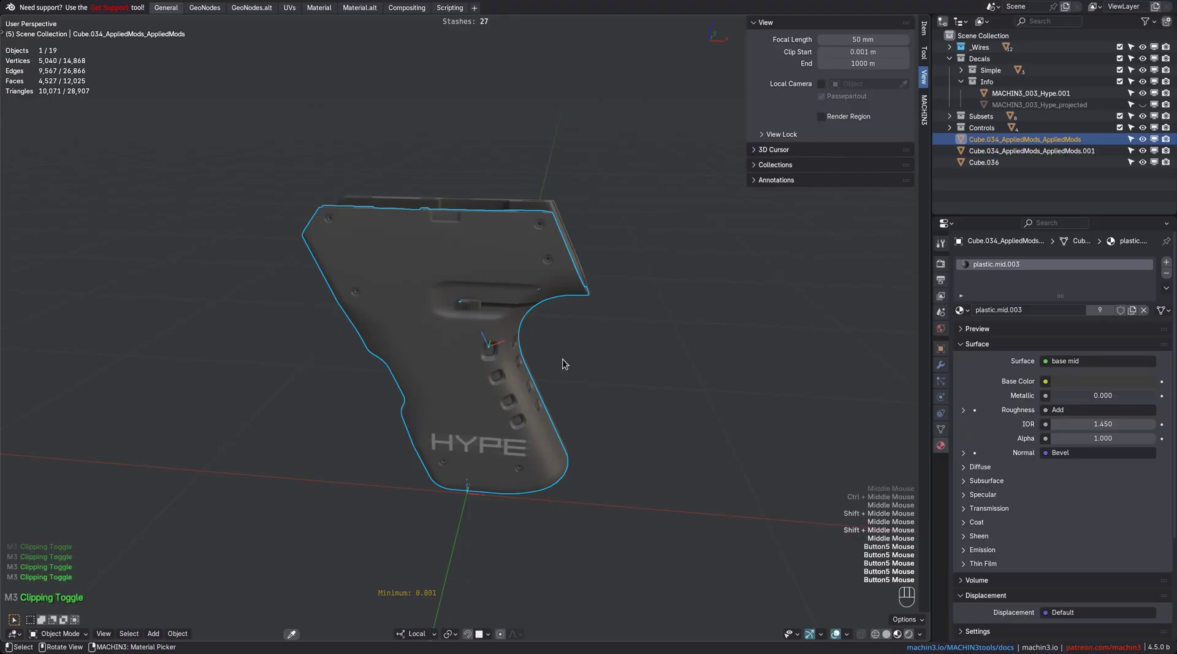
{"action": "key", "text": "XF86Forward"}
{"action": "key", "text": "XF86Forward"}
{"action": "key", "text": "XF86Forward"}
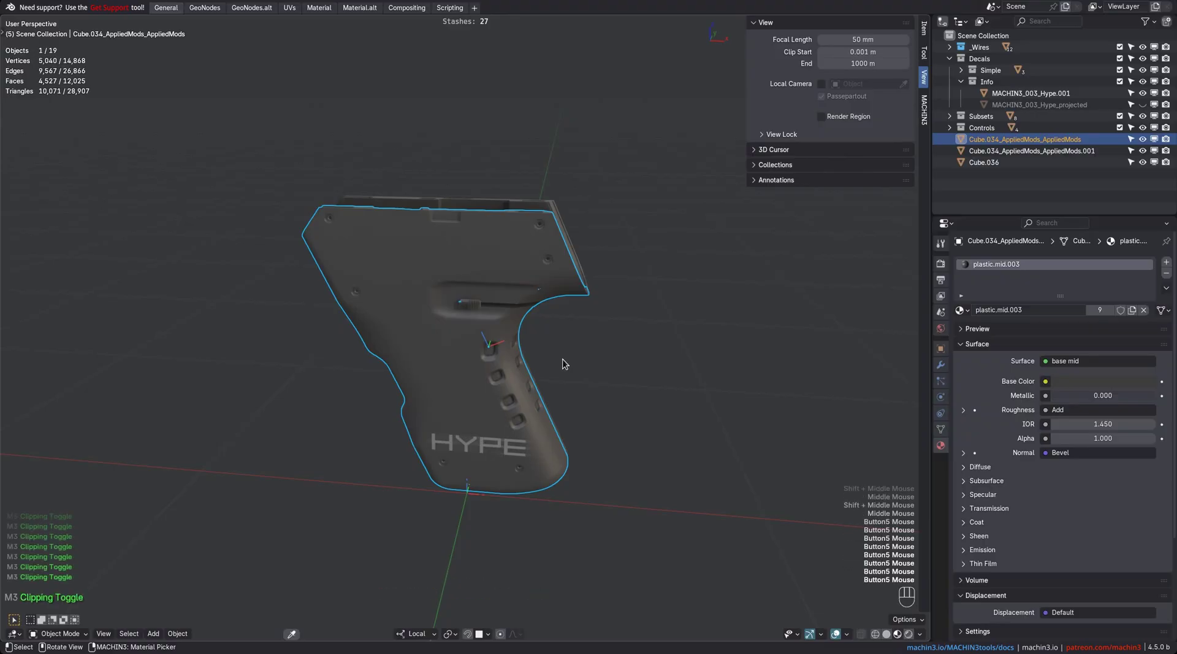
{"action": "key", "text": "XF86Forward"}
{"action": "key", "text": "XF86Forward"}
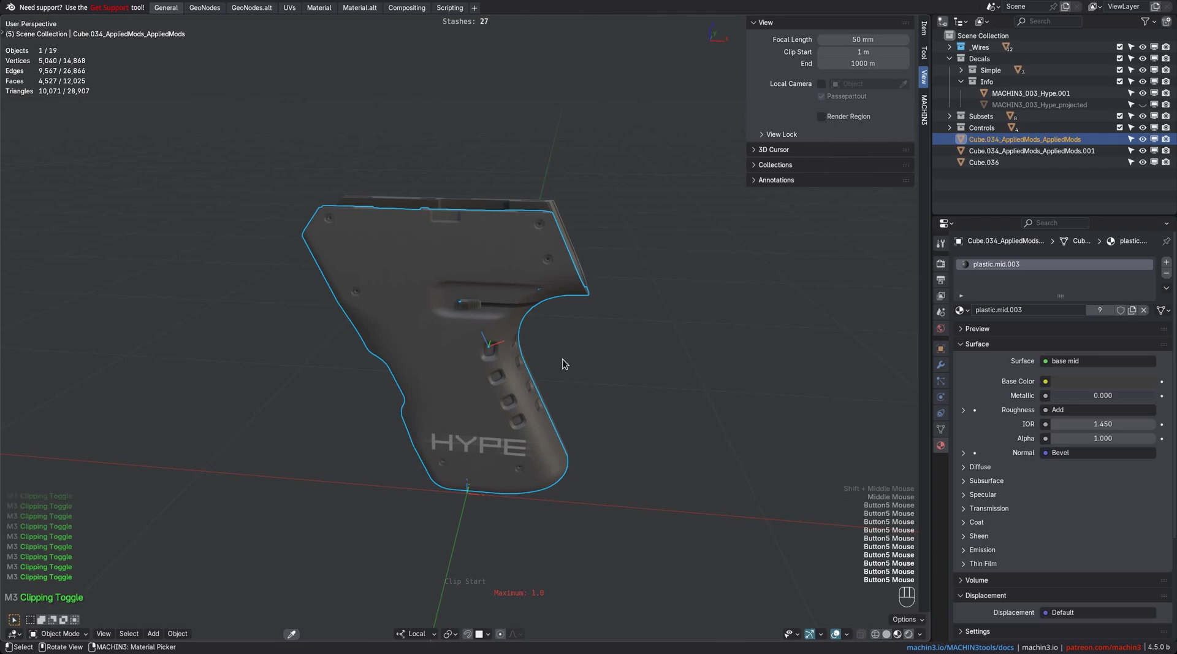
{"action": "middle_click_drag", "start_coordinate": [521, 594], "coordinate": [713, 187]}
{"action": "middle_click_drag", "start_coordinate": [579, 253], "coordinate": [494, 263]}
{"action": "middle_click_drag", "start_coordinate": [495, 264], "coordinate": [550, 406], "text": "ctrl"}
{"action": "scroll", "coordinate": [550, 406], "scroll_direction": "down", "scroll_amount": 1}
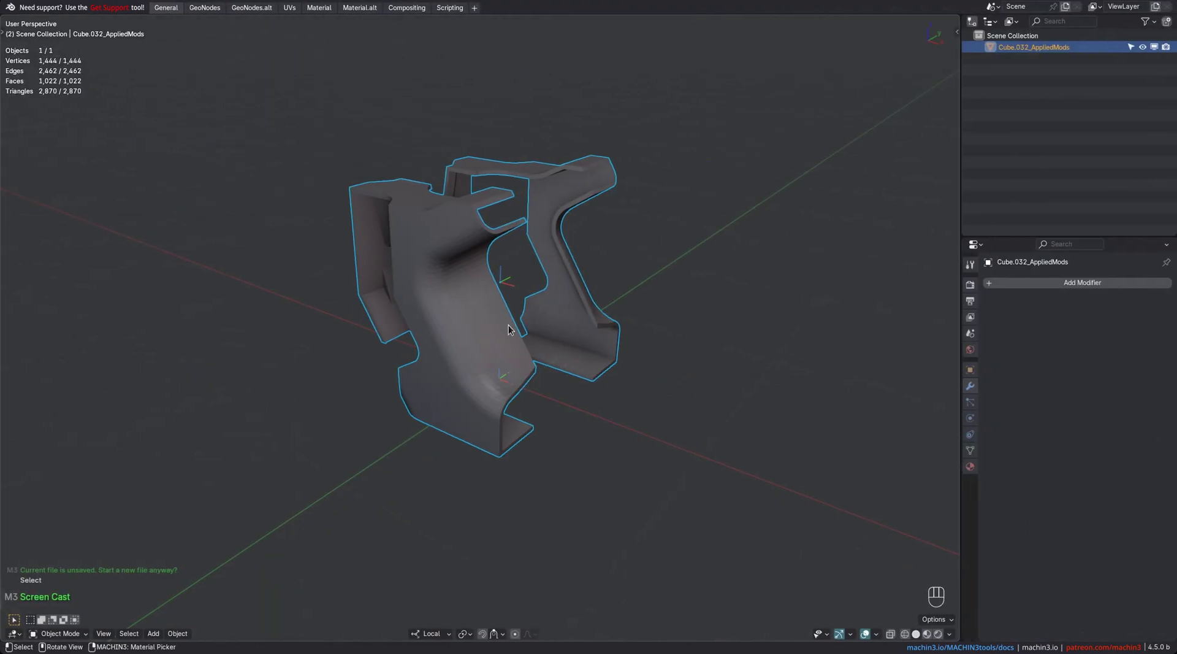
- Enter vertex mode on the Cube.032_AppliedMods mesh, run Clean Up on it and open the operation's options
{"action": "key", "text": "Tab"}
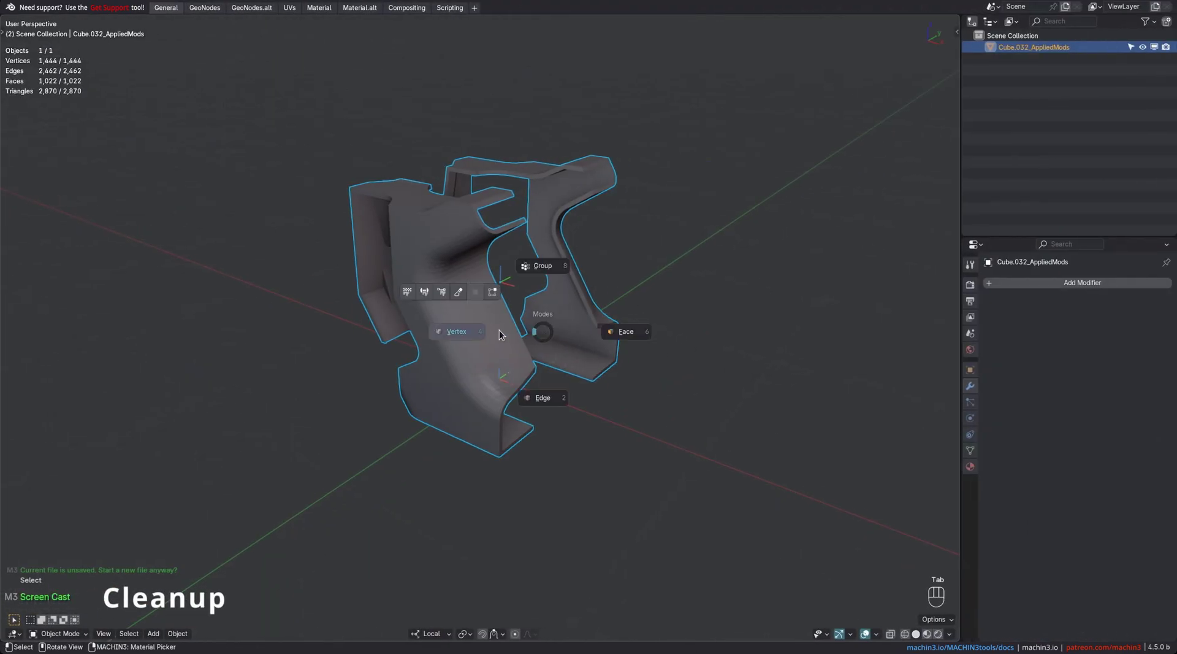
{"action": "left_click", "coordinate": [486, 330]}
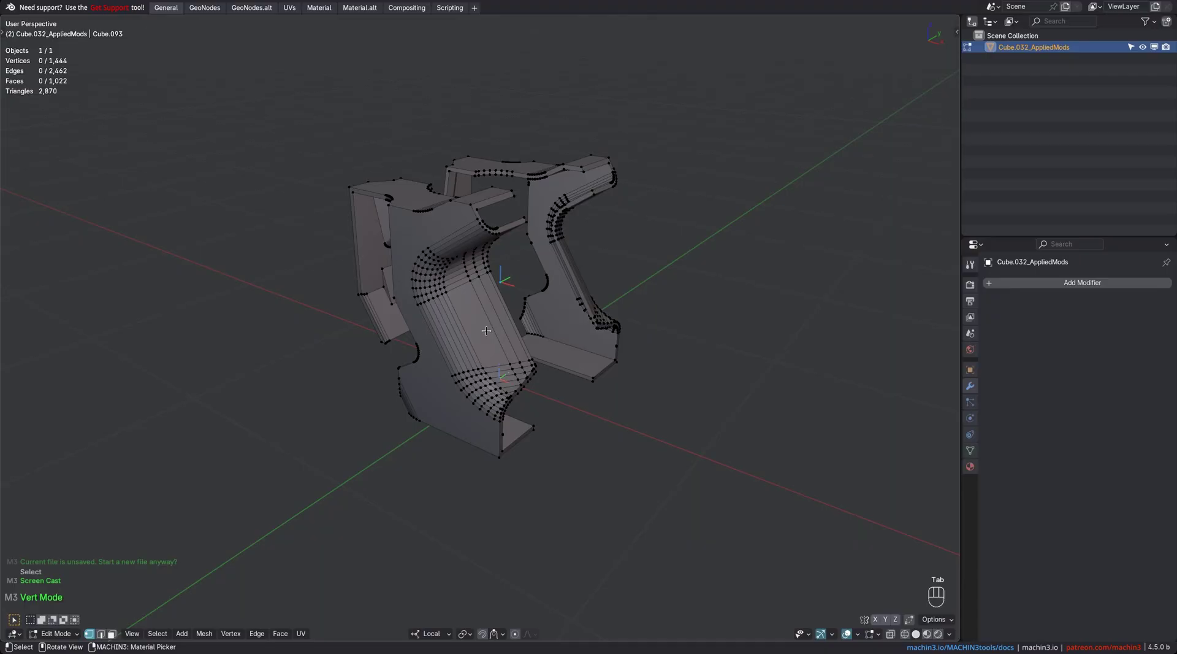
{"action": "key", "text": "3"}
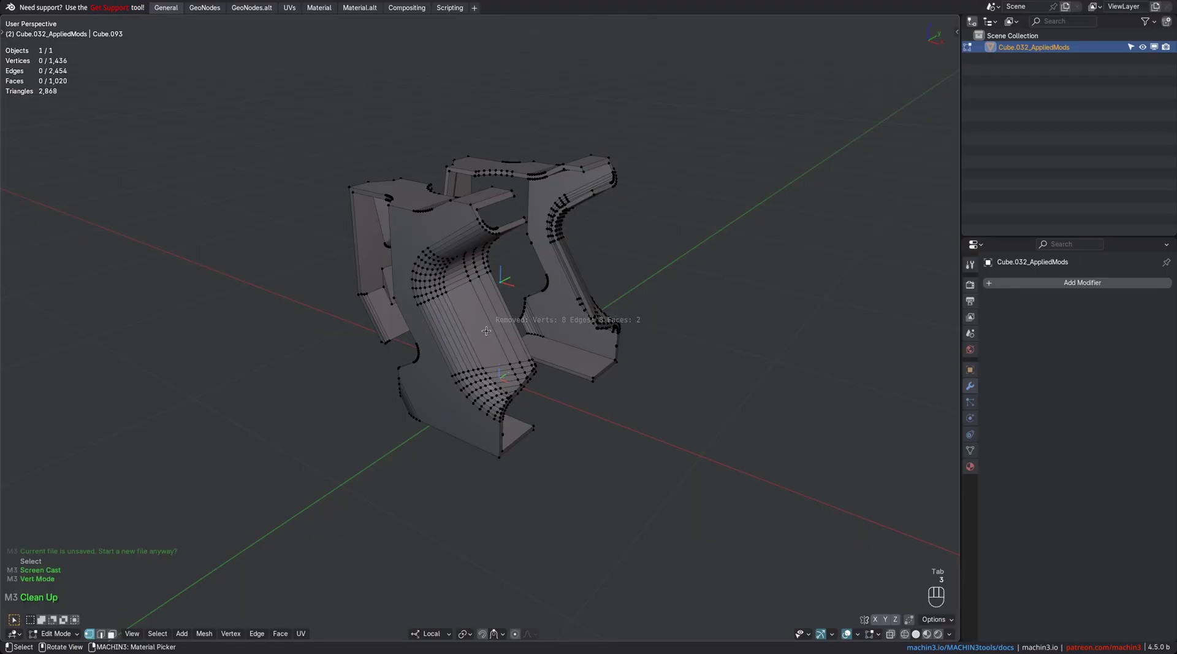
{"action": "key", "text": "3"}
{"action": "key", "text": "3"}
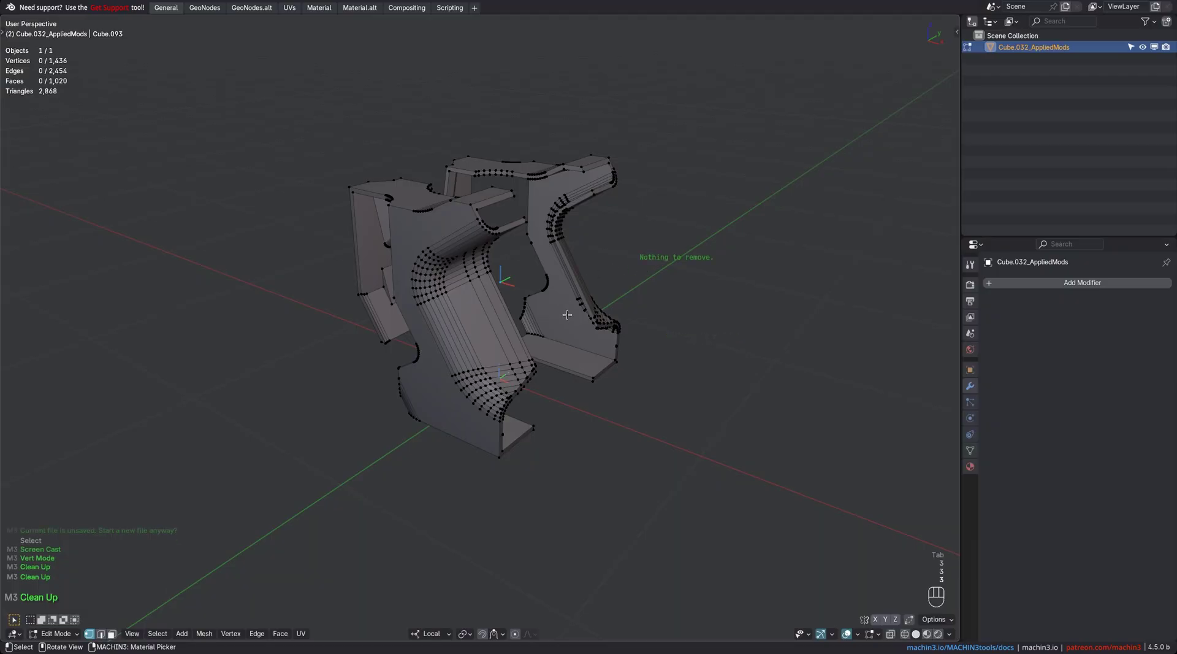
{"action": "key", "text": "3"}
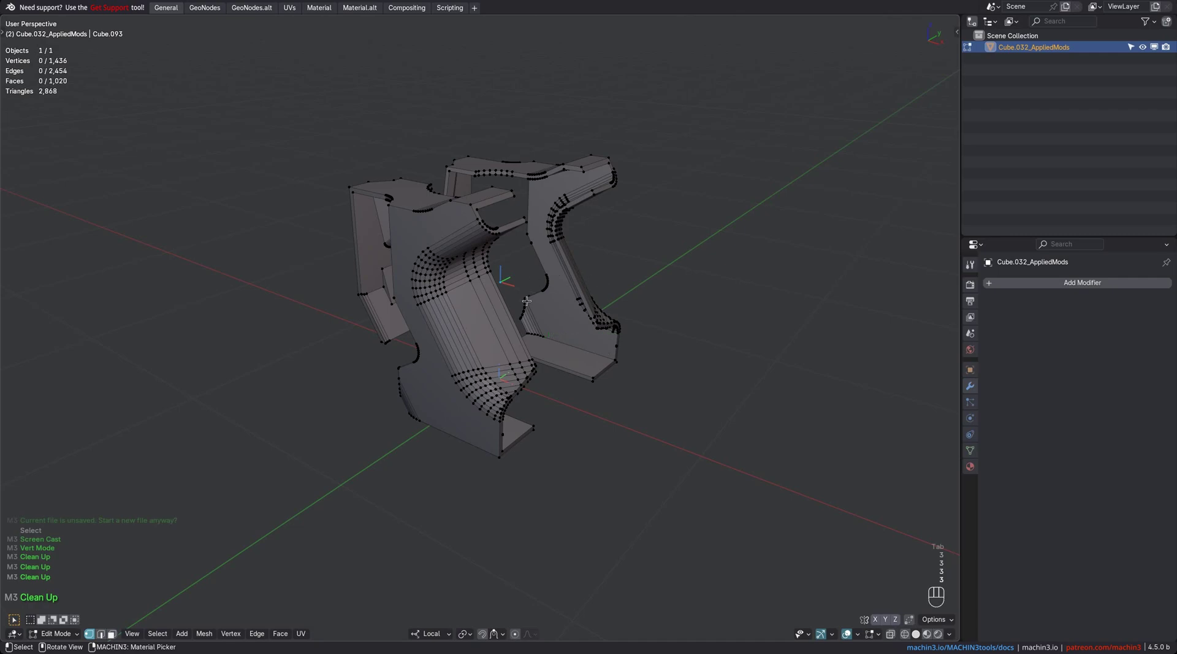
{"action": "key", "text": "F9"}
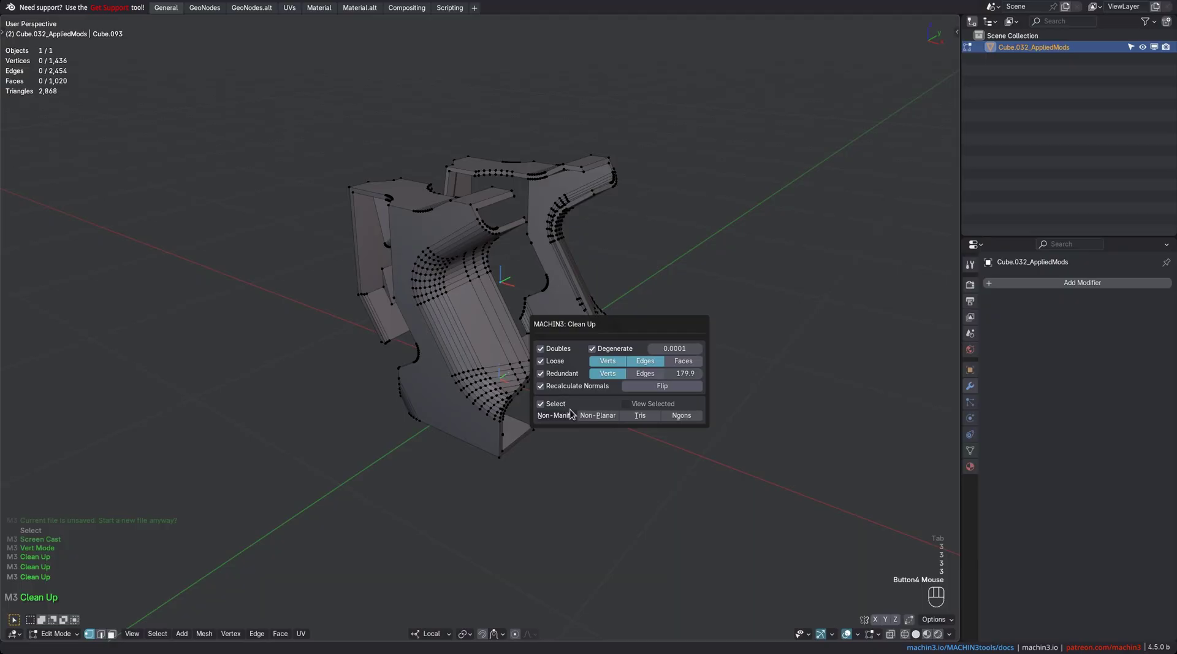
- Rip the long lengthwise edge on the grip's curved surface in edge mode and run Clean Up again
{"action": "middle_click_drag", "start_coordinate": [472, 307], "coordinate": [487, 391], "text": "ctrl"}
{"action": "key", "text": "Tab"}
{"action": "left_click", "coordinate": [490, 455]}
{"action": "left_click", "coordinate": [514, 385]}
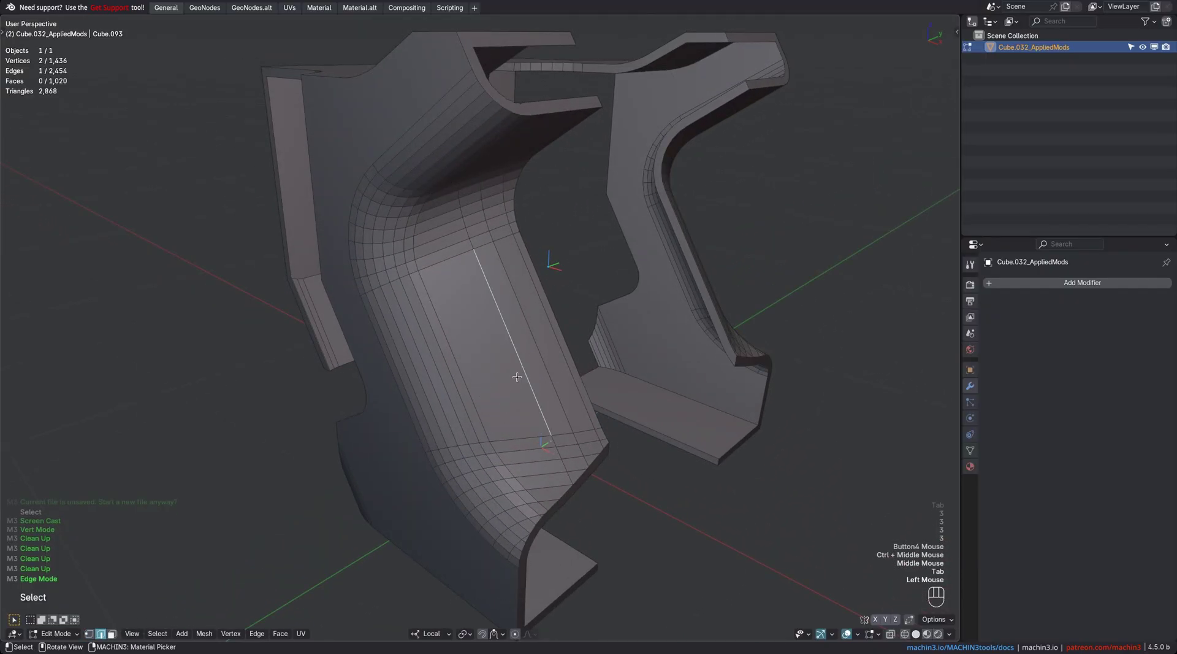
{"action": "key", "text": "v"}
{"action": "left_click", "coordinate": [504, 386]}
{"action": "middle_click_drag", "start_coordinate": [555, 357], "coordinate": [612, 330], "text": "shift"}
{"action": "key", "text": "a"}
{"action": "key", "text": "3"}
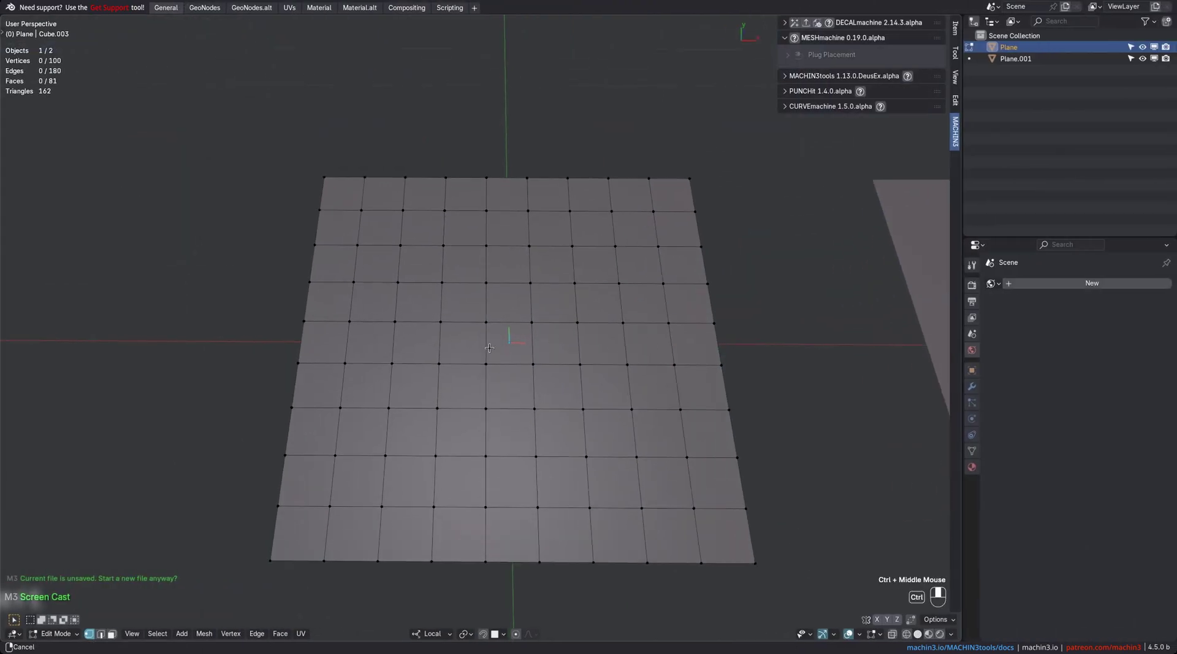
- Bevel the grid plane's upper-left corner vertex into a rounded, multi-segment corner with Smart Vert
{"action": "key", "text": "1"}
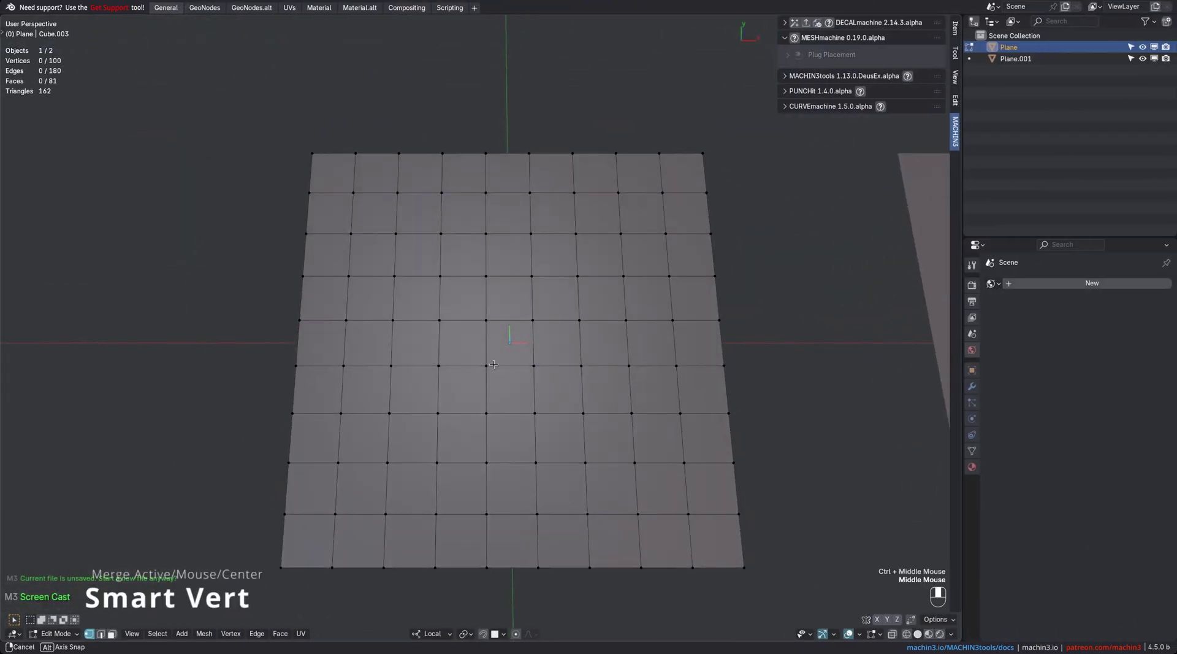
{"action": "middle_click_drag", "start_coordinate": [503, 352], "coordinate": [482, 315], "text": "ctrl"}
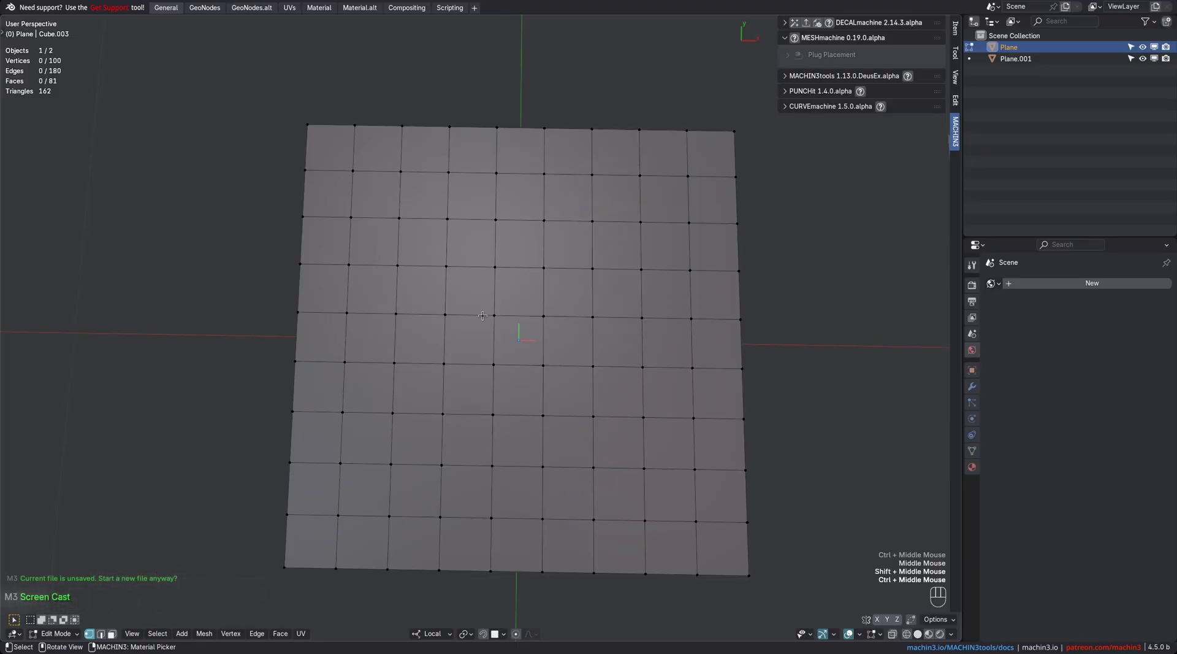
{"action": "left_click", "coordinate": [316, 132]}
{"action": "middle_click_drag", "start_coordinate": [338, 151], "coordinate": [356, 172], "text": "ctrl"}
{"action": "middle_click_drag", "start_coordinate": [355, 171], "coordinate": [345, 169], "text": "shift"}
{"action": "key", "text": "1"}
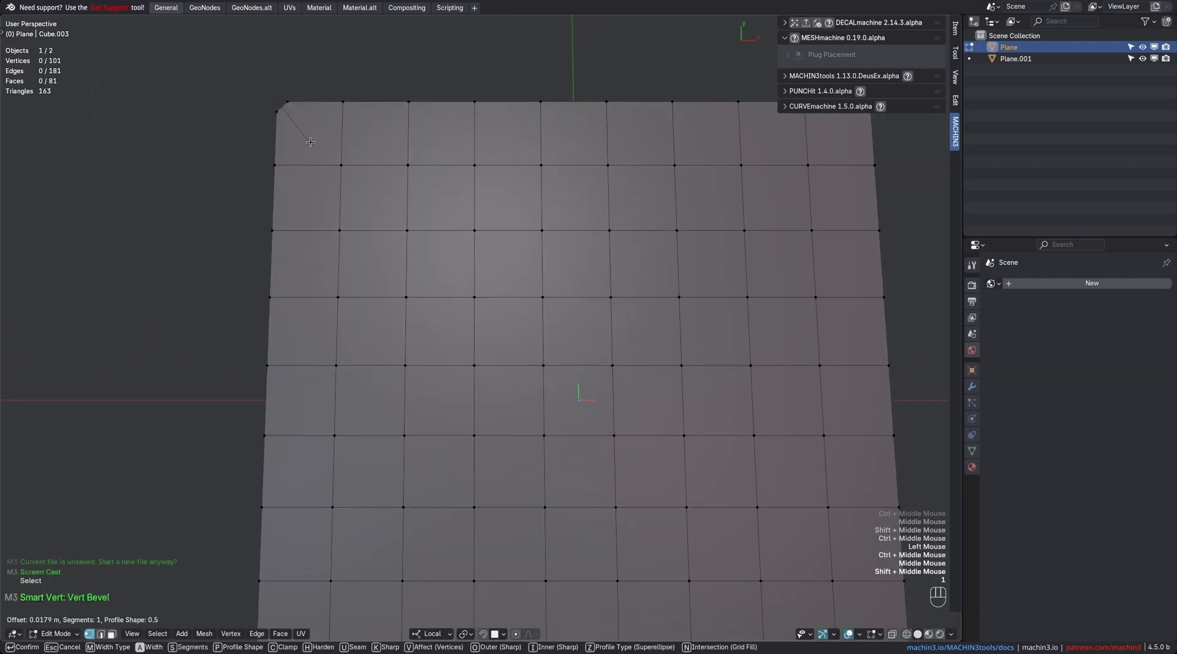
{"action": "scroll", "coordinate": [331, 169], "scroll_direction": "up", "scroll_amount": 3}
{"action": "left_click", "coordinate": [341, 157]}
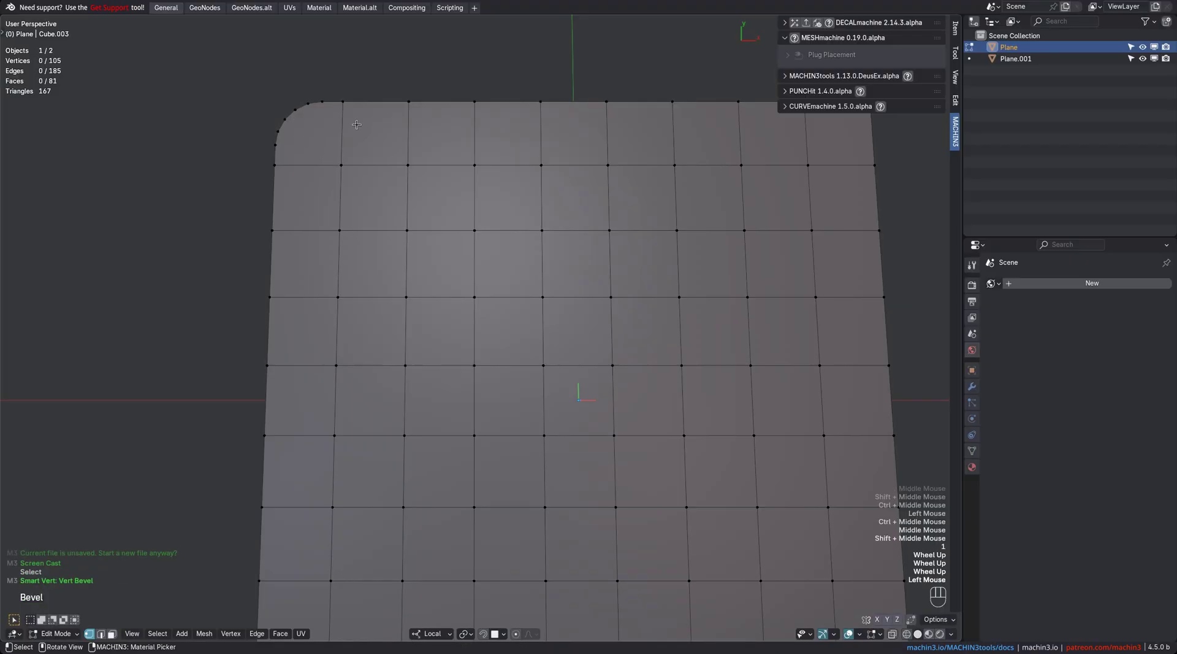
- Subdivide the second edge along the plane's top border and bevel its new midpoint vertex with several segments
{"action": "left_click", "coordinate": [342, 102]}
{"action": "left_click", "coordinate": [408, 102], "text": "shift"}
{"action": "key", "text": "alt+2"}
{"action": "left_click", "coordinate": [375, 102]}
{"action": "key", "text": "1"}
{"action": "scroll", "coordinate": [387, 133], "scroll_direction": "up", "scroll_amount": 2}
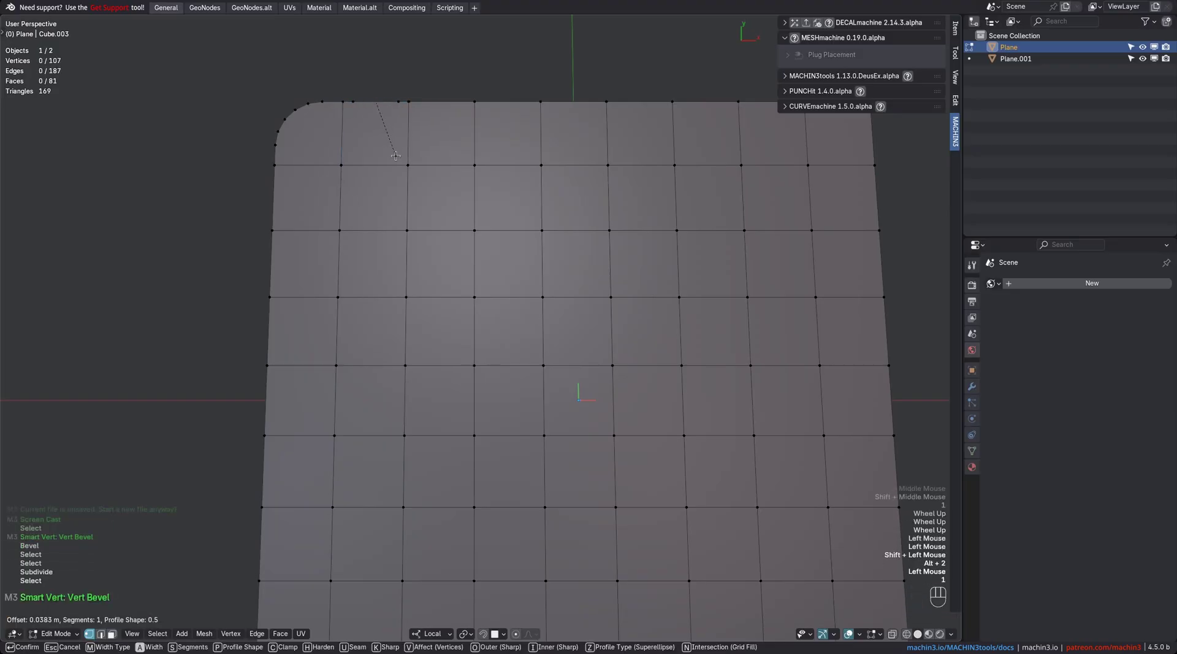
{"action": "left_click", "coordinate": [395, 144]}
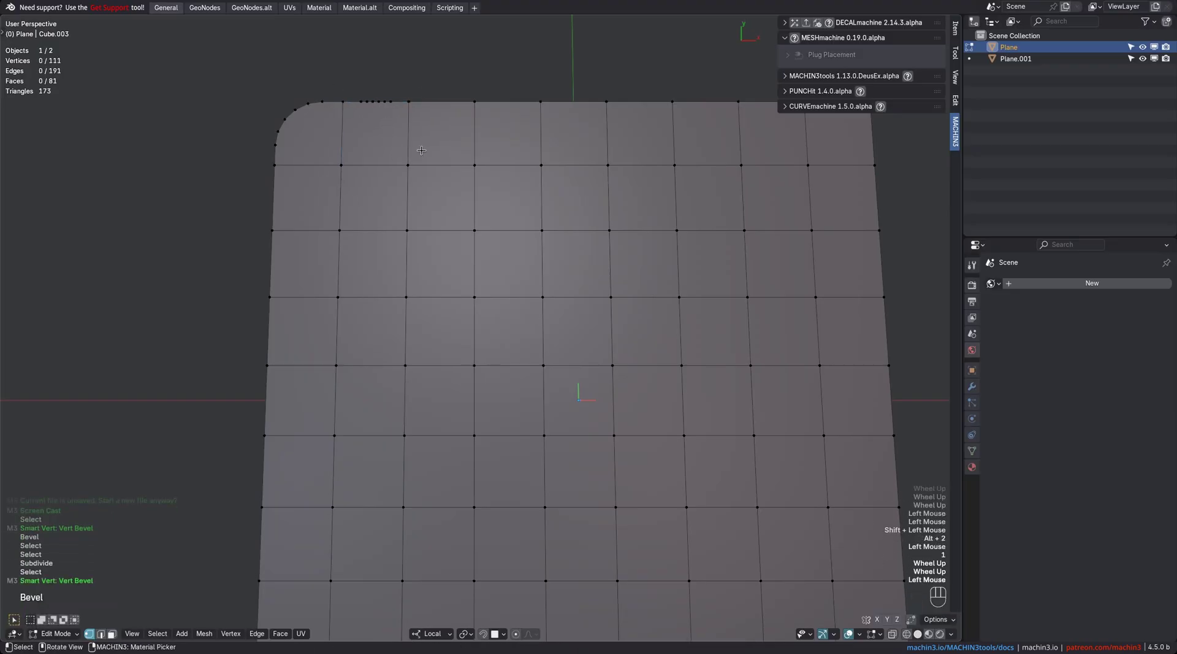
- Merge two pairs of neighbouring vertices, in the grid's third and fourth rows, each at the last selected vertex
{"action": "middle_click_drag", "start_coordinate": [427, 163], "coordinate": [469, 228], "text": "shift"}
{"action": "left_click", "coordinate": [375, 163]}
{"action": "left_click", "coordinate": [442, 163], "text": "shift"}
{"action": "key", "text": "1"}
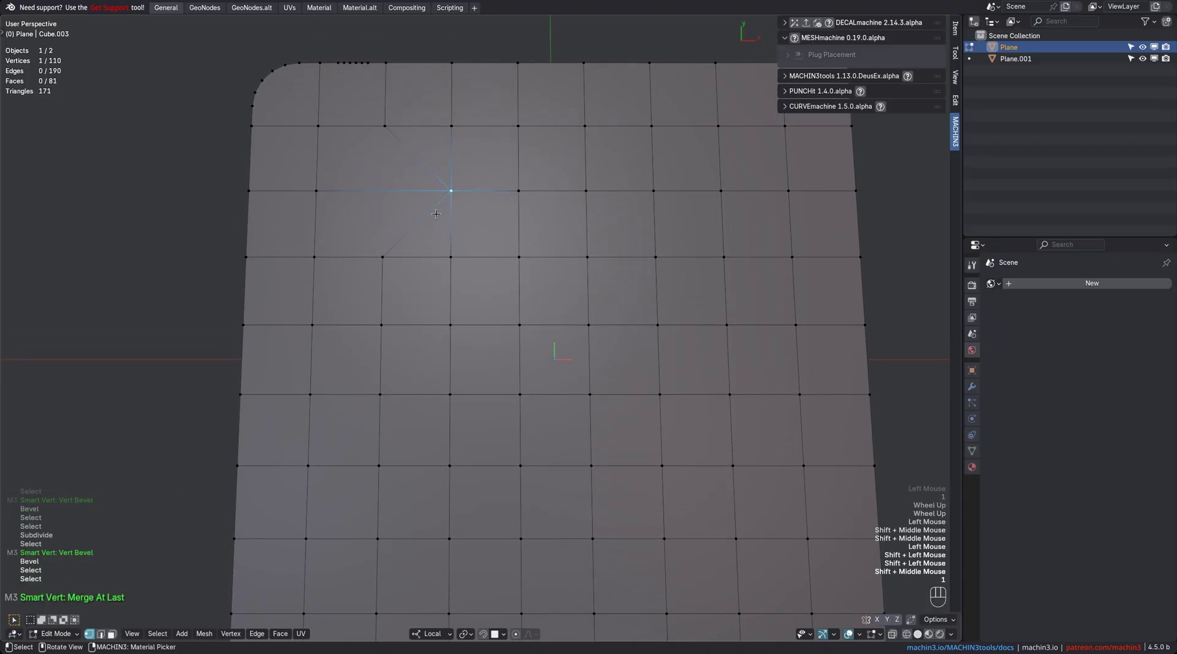
{"action": "left_click", "coordinate": [382, 257]}
{"action": "left_click", "coordinate": [450, 256], "text": "shift"}
{"action": "key", "text": "1"}
- Box-select the group of vertices around the two merged points and merge them at the mouse
{"action": "middle_click_drag", "start_coordinate": [455, 260], "coordinate": [474, 276], "text": "shift"}
{"action": "key", "text": "a"}
{"action": "left_click_drag", "start_coordinate": [420, 184], "coordinate": [534, 295]}
{"action": "key", "text": "1"}
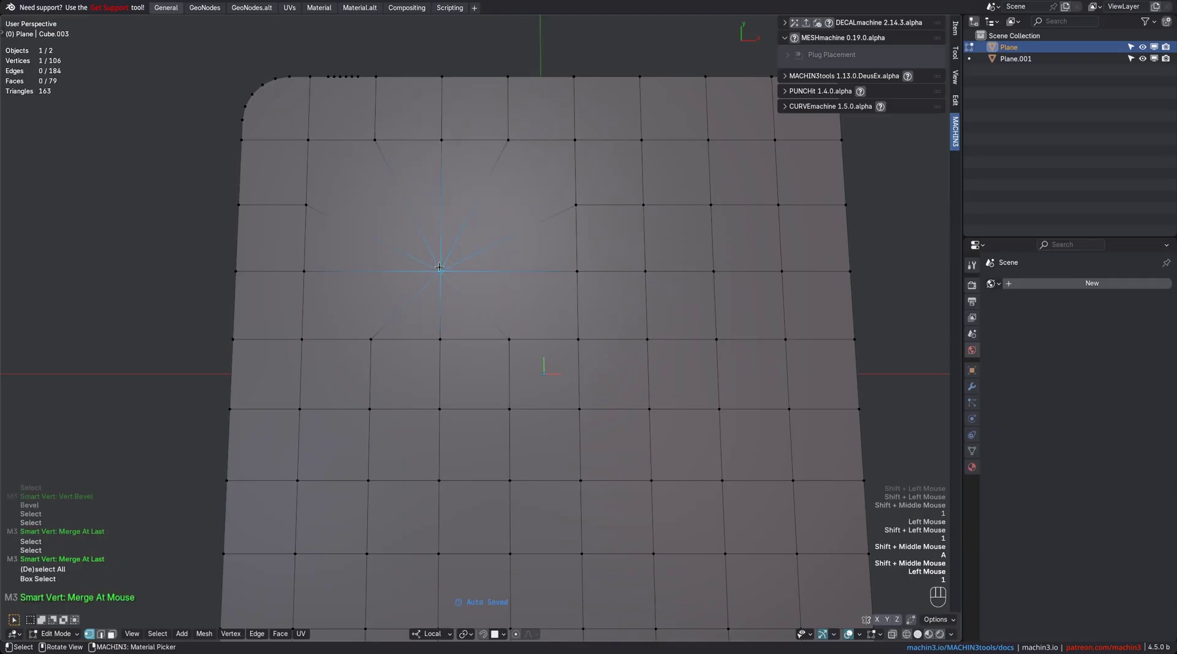
- Merge two pairs of adjacent vertices beside the star-shaped merge, in the third and second rows, at their centers
{"action": "middle_click_drag", "start_coordinate": [573, 222], "coordinate": [464, 277], "text": "shift"}
{"action": "left_click_drag", "start_coordinate": [457, 239], "coordinate": [545, 269]}
{"action": "key", "text": "shift+1"}
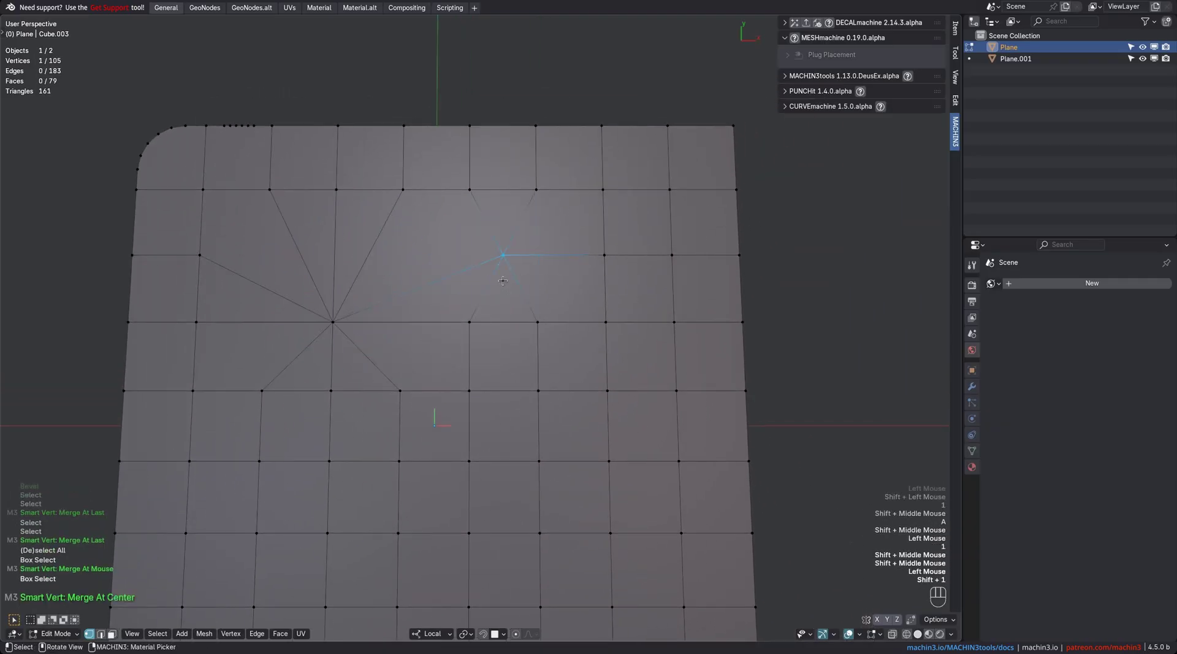
{"action": "left_click_drag", "start_coordinate": [433, 178], "coordinate": [549, 208]}
{"action": "key", "text": "shift+1"}
- Merge the second row's center-merged vertex with its neighbour and set the merge type to center
{"action": "left_click", "coordinate": [516, 196]}
{"action": "left_click", "coordinate": [603, 189], "text": "shift"}
{"action": "left_click", "coordinate": [603, 190], "text": "shift"}
{"action": "key", "text": "1"}
{"action": "key", "text": "F9"}
{"action": "left_click", "coordinate": [653, 274]}
{"action": "left_click", "coordinate": [631, 277]}
{"action": "left_click", "coordinate": [655, 275]}
{"action": "left_click", "coordinate": [619, 275]}
{"action": "left_click", "coordinate": [655, 275]}
- Switch to edge mode and merge the horizontal edge below and left of the star-shaped merge at the mouse
{"action": "key", "text": "a"}
{"action": "middle_click_drag", "start_coordinate": [495, 318], "coordinate": [491, 255], "text": "shift"}
{"action": "key", "text": "Tab"}
{"action": "middle_click_drag", "start_coordinate": [328, 321], "coordinate": [395, 272], "text": "shift"}
{"action": "left_click", "coordinate": [335, 248]}
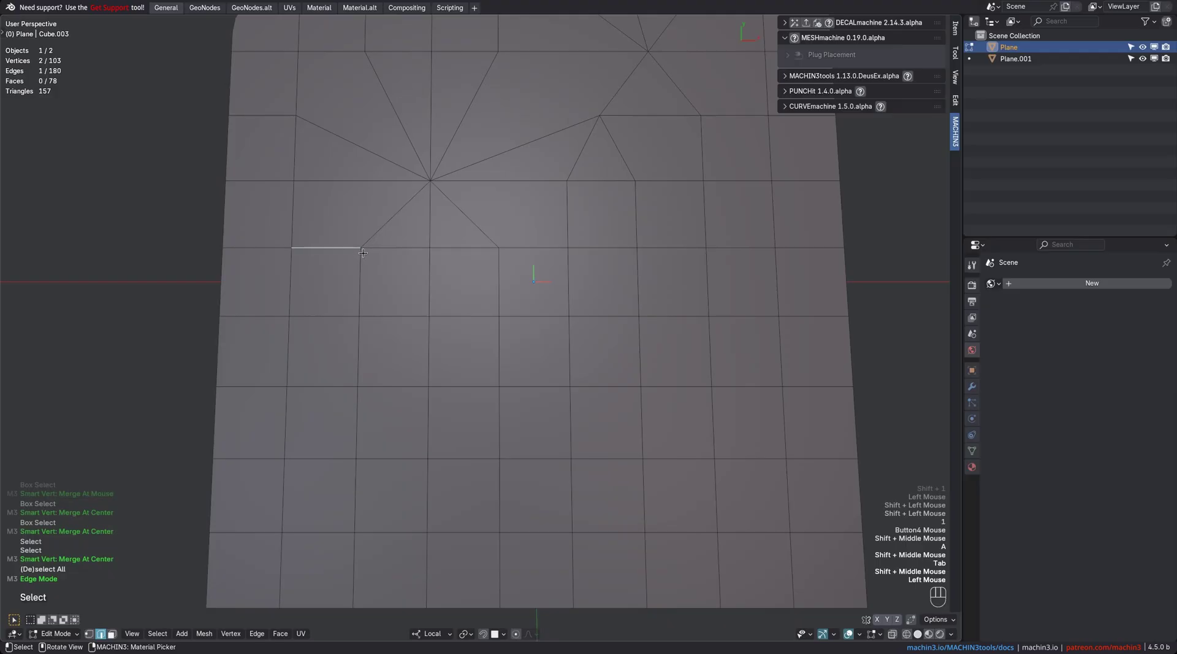
{"action": "key", "text": "1"}
- Merge three stacked horizontal edges in the second column below the star-shaped merge at the mouse, onto their right ends
{"action": "left_click", "coordinate": [335, 320]}
{"action": "left_click", "coordinate": [322, 387], "text": "shift"}
{"action": "left_click", "coordinate": [316, 456], "text": "shift"}
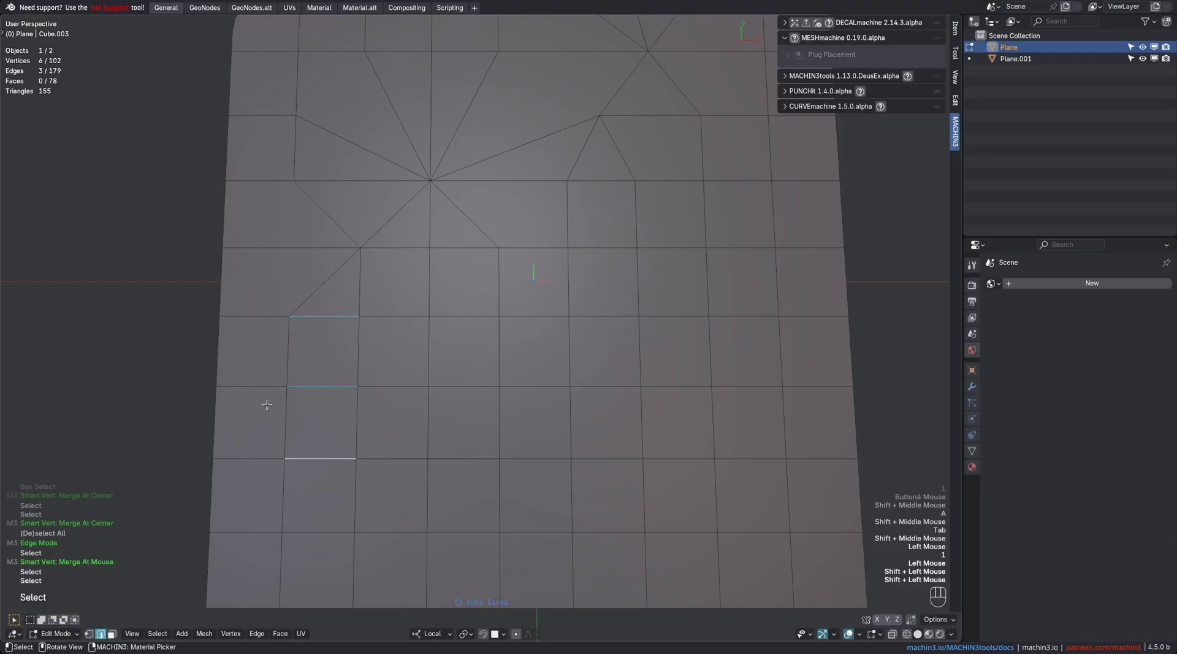
{"action": "key", "text": "1"}
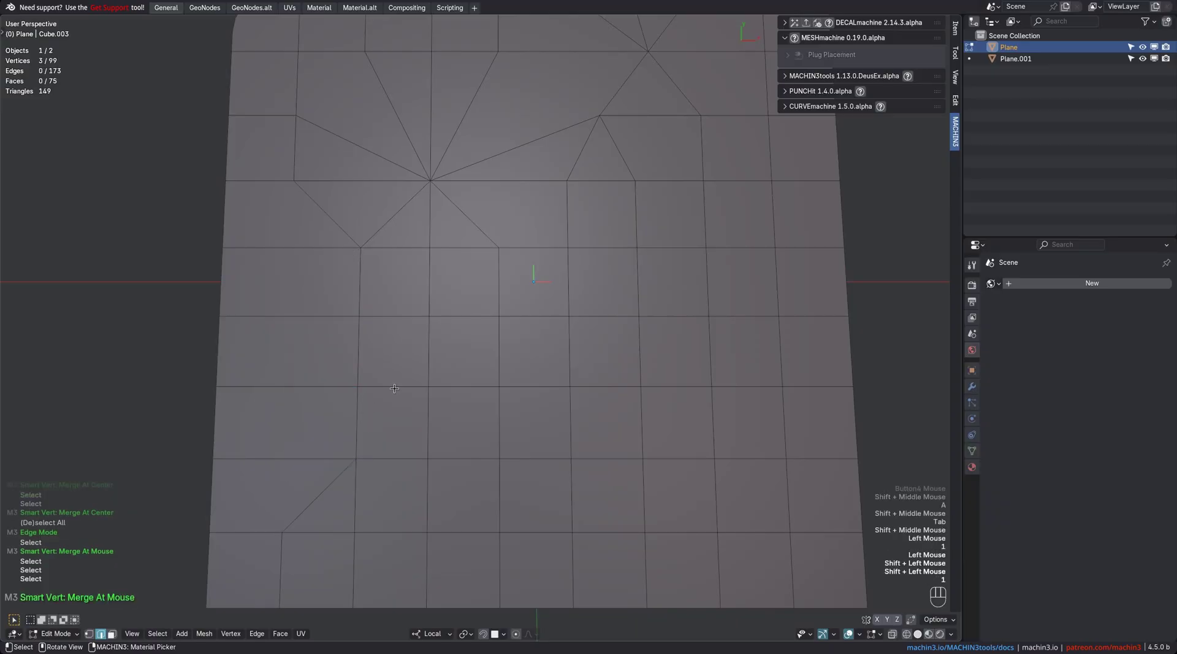
{"action": "middle_click_drag", "start_coordinate": [368, 391], "coordinate": [383, 401], "text": "shift"}
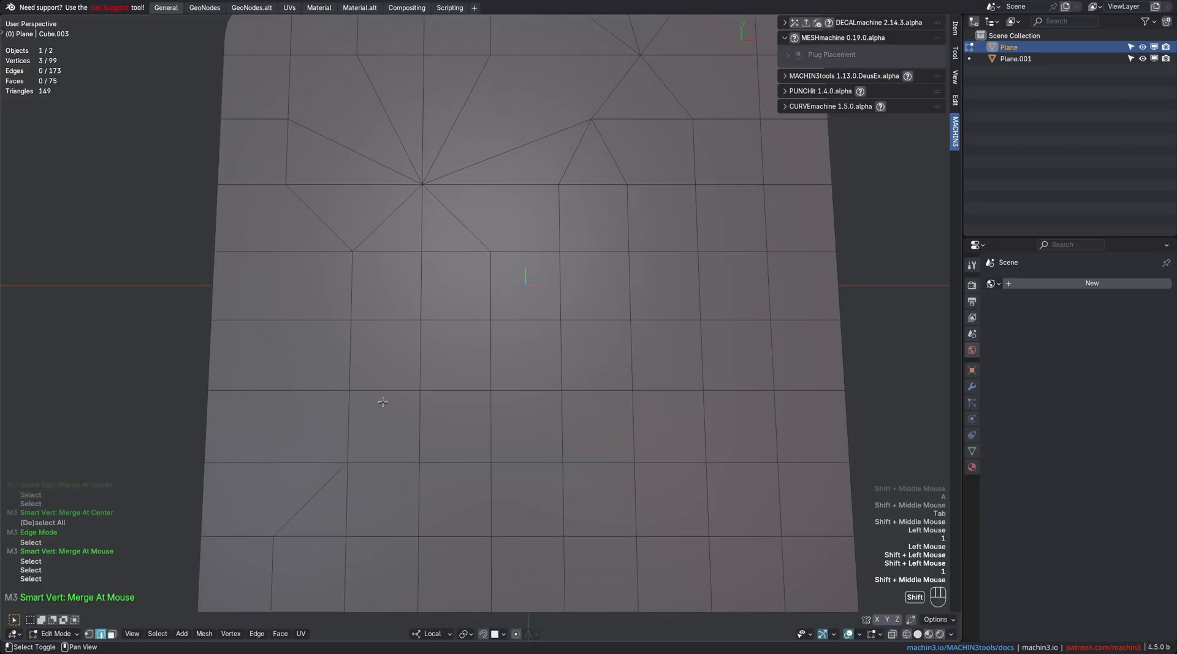
- Merge three stacked horizontal edges in the column below and right of the star-shaped merge at the mouse, onto their left ends
{"action": "left_click", "coordinate": [456, 319]}
{"action": "left_click", "coordinate": [455, 390], "text": "shift"}
{"action": "left_click", "coordinate": [455, 461], "text": "shift"}
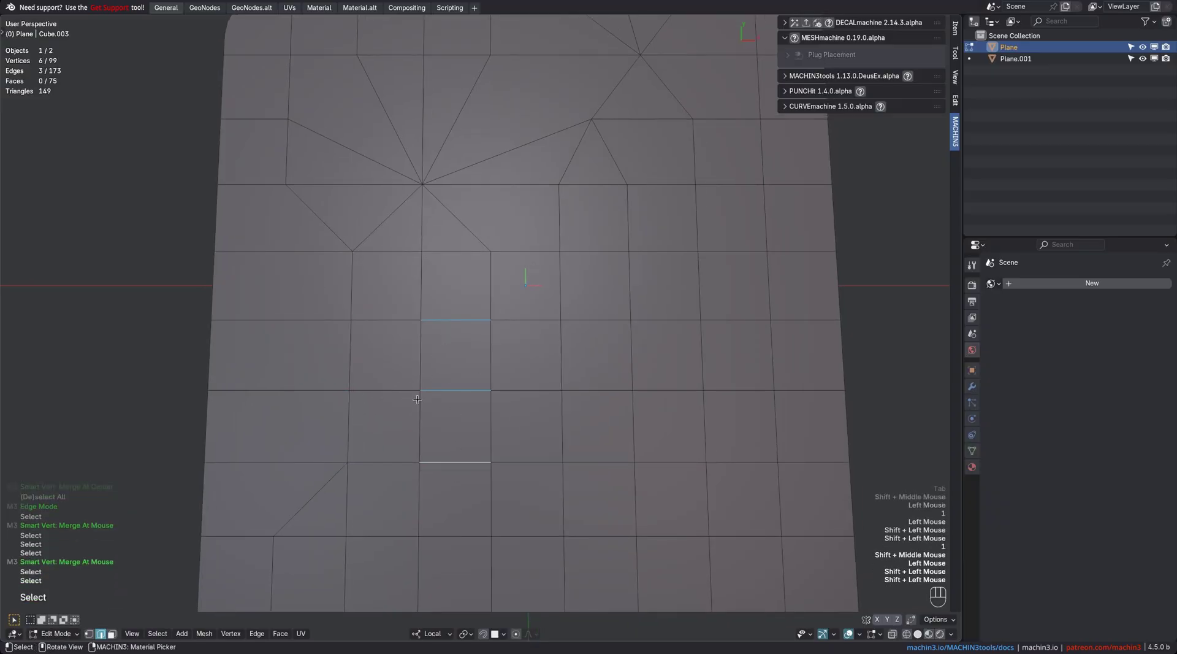
{"action": "key", "text": "1"}
{"action": "middle_click_drag", "start_coordinate": [405, 392], "coordinate": [303, 410], "text": "shift"}
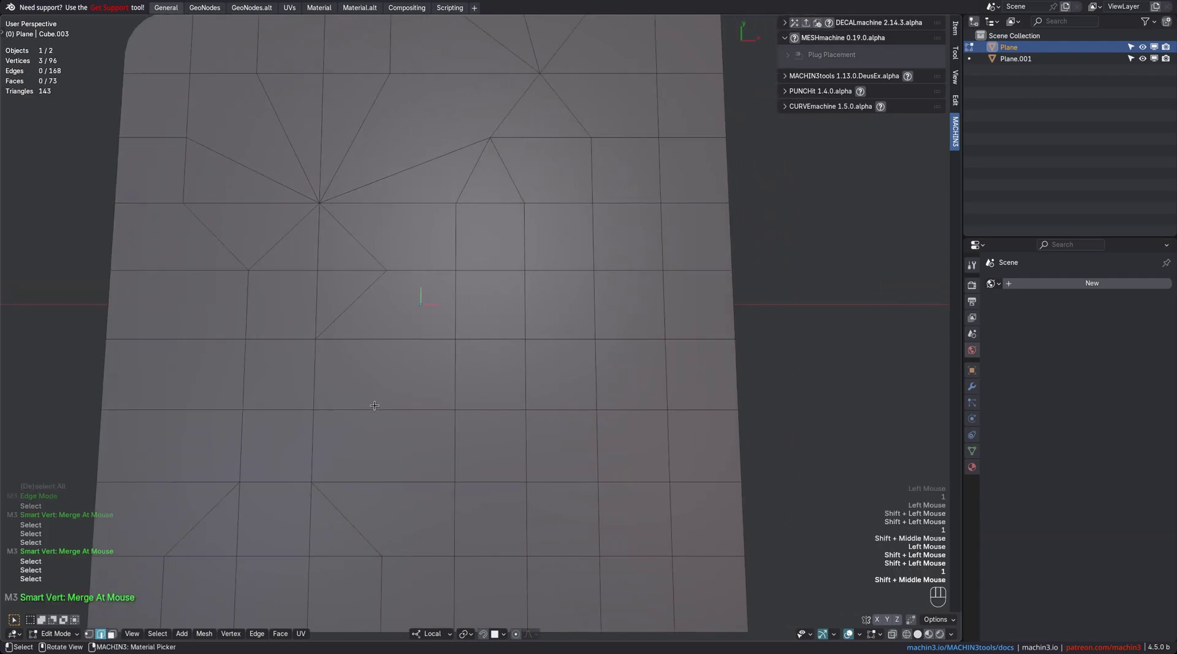
- Switch to face mode and merge the wide face and its right neighbour at the mouse, onto their upper-right corner
{"action": "key", "text": "Tab"}
{"action": "left_click", "coordinate": [401, 384]}
{"action": "left_click", "coordinate": [500, 399], "text": "shift"}
{"action": "middle_click_drag", "start_coordinate": [500, 399], "coordinate": [534, 317], "text": "shift"}
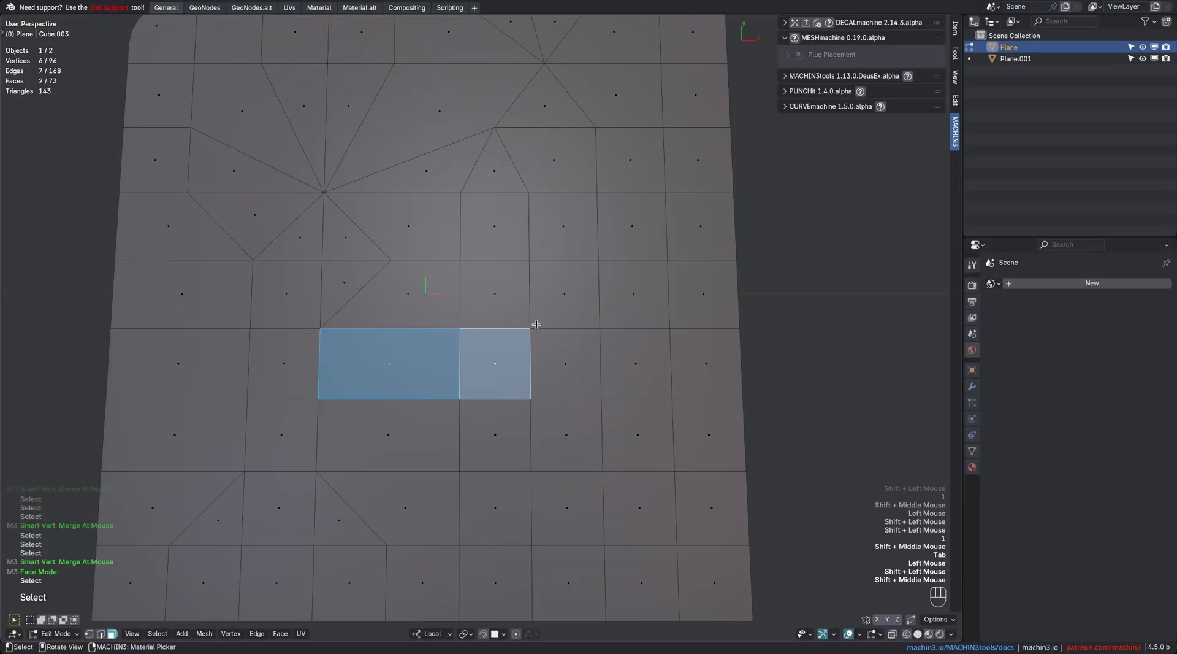
{"action": "key", "text": "1"}
{"action": "middle_click_drag", "start_coordinate": [537, 324], "coordinate": [401, 432], "text": "shift"}
- Merge two vertically adjacent faces near the plane's right border at their center
{"action": "left_click", "coordinate": [497, 333]}
{"action": "left_click", "coordinate": [488, 399], "text": "shift"}
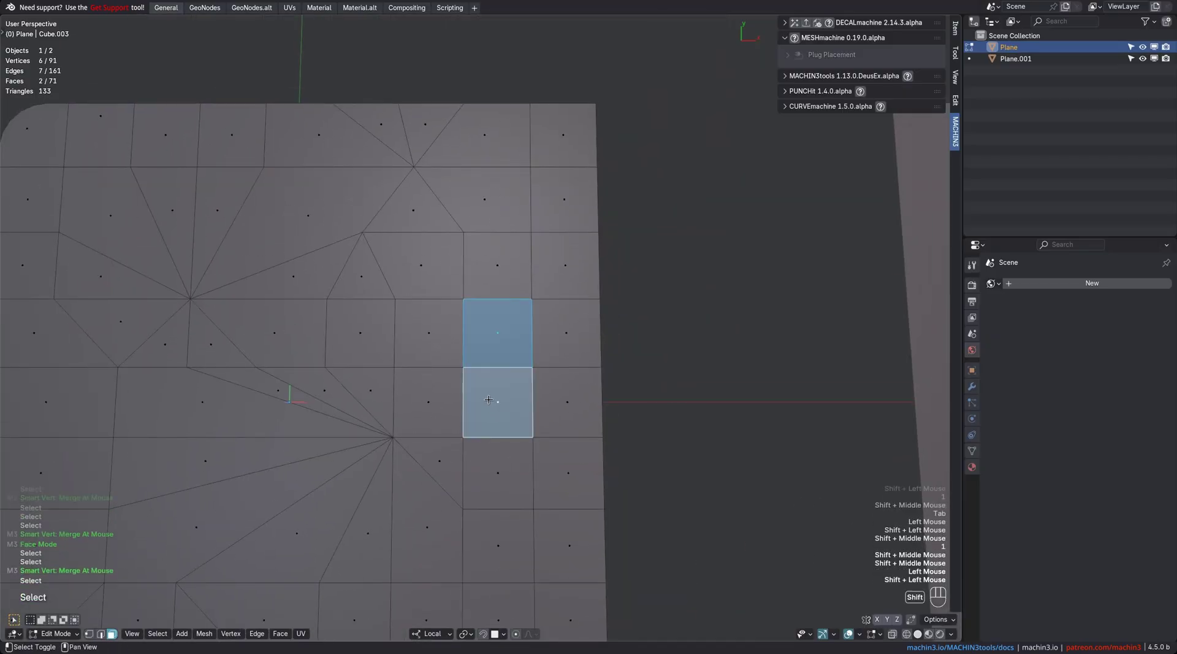
{"action": "key", "text": "shift+1"}
{"action": "middle_click_drag", "start_coordinate": [489, 430], "coordinate": [499, 287], "text": "shift"}
- Switch to edge mode and merge three stacked horizontal edges below the center-merged faces at their centers
{"action": "key", "text": "Tab"}
{"action": "left_click", "coordinate": [488, 387]}
{"action": "left_click", "coordinate": [504, 368]}
{"action": "left_click", "coordinate": [509, 433], "text": "shift"}
{"action": "left_click", "coordinate": [511, 499], "text": "shift"}
{"action": "key", "text": "shift+1"}
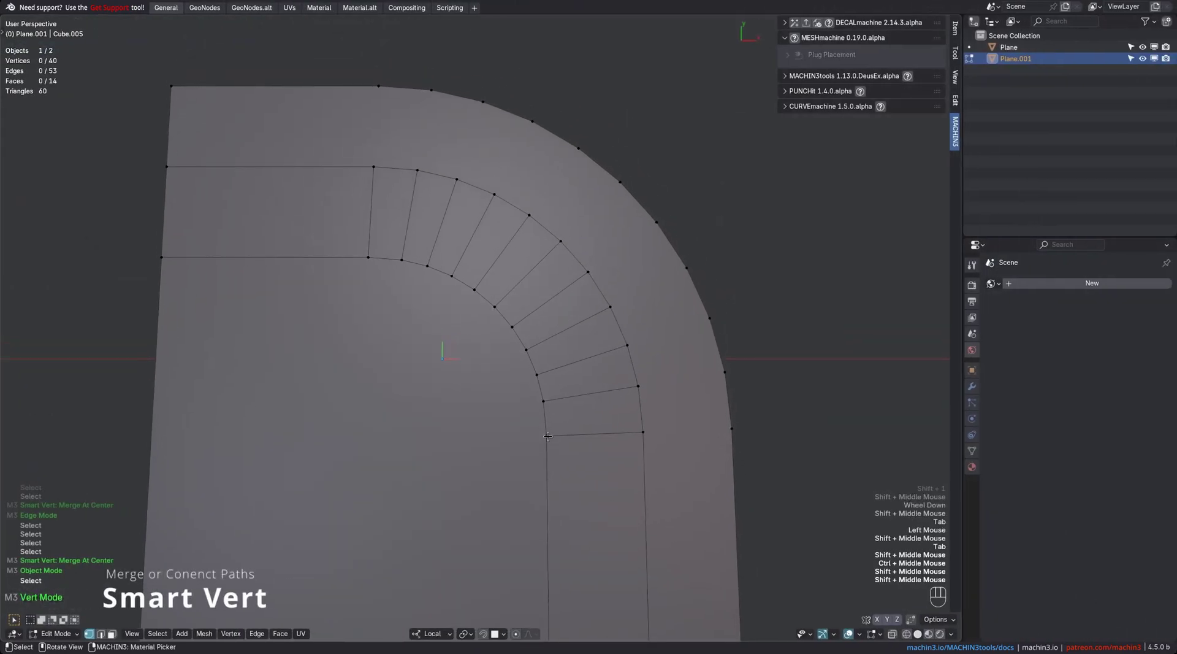
- On Plane.001, merge the first three inner and outer vertex pairs of the curved strip, one pair at a time
{"action": "left_click", "coordinate": [547, 436]}
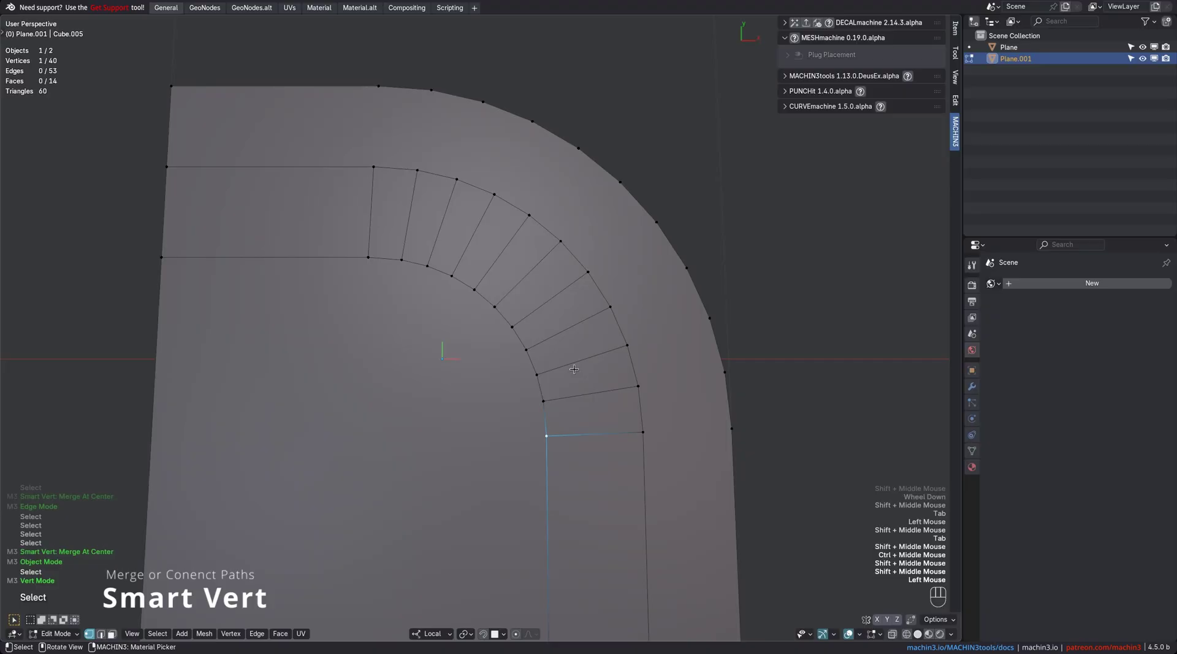
{"action": "left_click", "coordinate": [643, 432], "text": "shift"}
{"action": "key", "text": "1"}
{"action": "left_click", "coordinate": [543, 401]}
{"action": "left_click", "coordinate": [639, 386], "text": "shift"}
{"action": "key", "text": "1"}
{"action": "key", "text": "1"}
{"action": "left_click", "coordinate": [538, 375]}
{"action": "left_click", "coordinate": [637, 342], "text": "shift"}
{"action": "key", "text": "1"}
- Undo the pair-by-pair vertex merges on the curved strip
{"action": "key", "text": "F1"}
{"action": "key", "text": "1"}
{"action": "key", "text": "F1"}
{"action": "key", "text": "F1"}
{"action": "key", "text": "F1"}
{"action": "key", "text": "F1"}
{"action": "key", "text": "F1"}
{"action": "key", "text": "F1"}
{"action": "key", "text": "F1"}
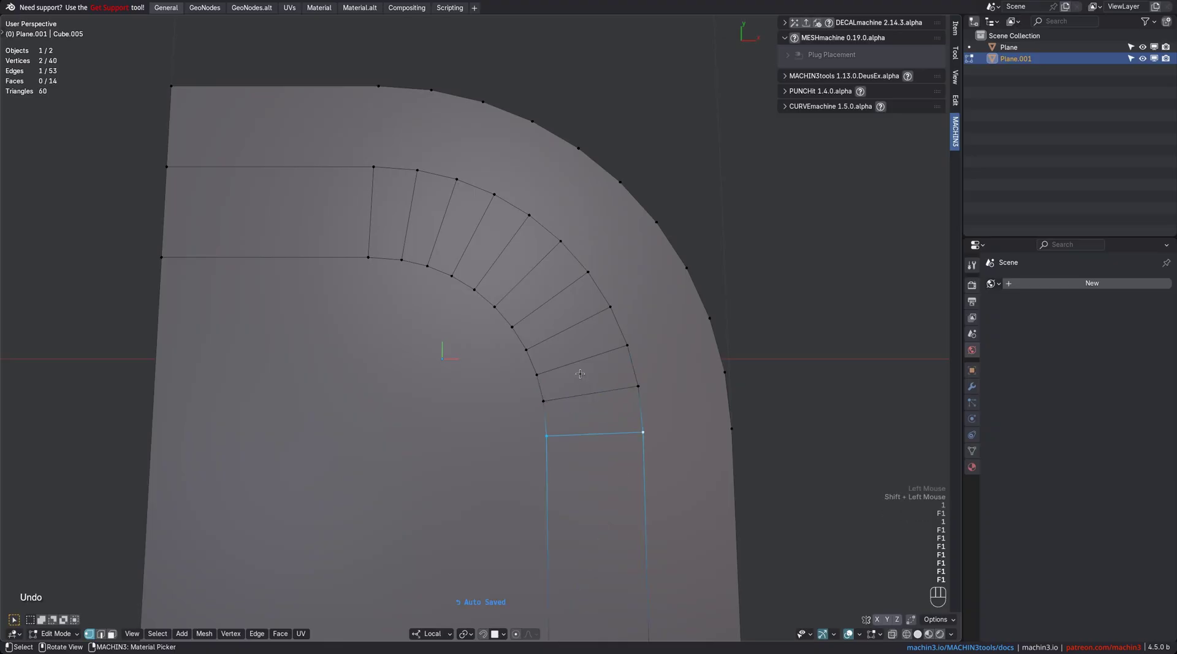
- Try circle-selecting the curved strip's cross edges in edge mode and merging them at the mouse, and undo the merge
{"action": "key", "text": "Tab"}
{"action": "key", "text": "a"}
{"action": "key", "text": "c"}
{"action": "mouse_move", "coordinate": [362, 211]}
{"action": "left_mouse_down"}
{"action": "mouse_move", "coordinate": [367, 203]}
{"action": "mouse_move", "coordinate": [594, 416]}
{"action": "left_mouse_up"}
{"action": "key", "text": "c"}
{"action": "key", "text": "Escape"}
{"action": "key", "text": "1"}
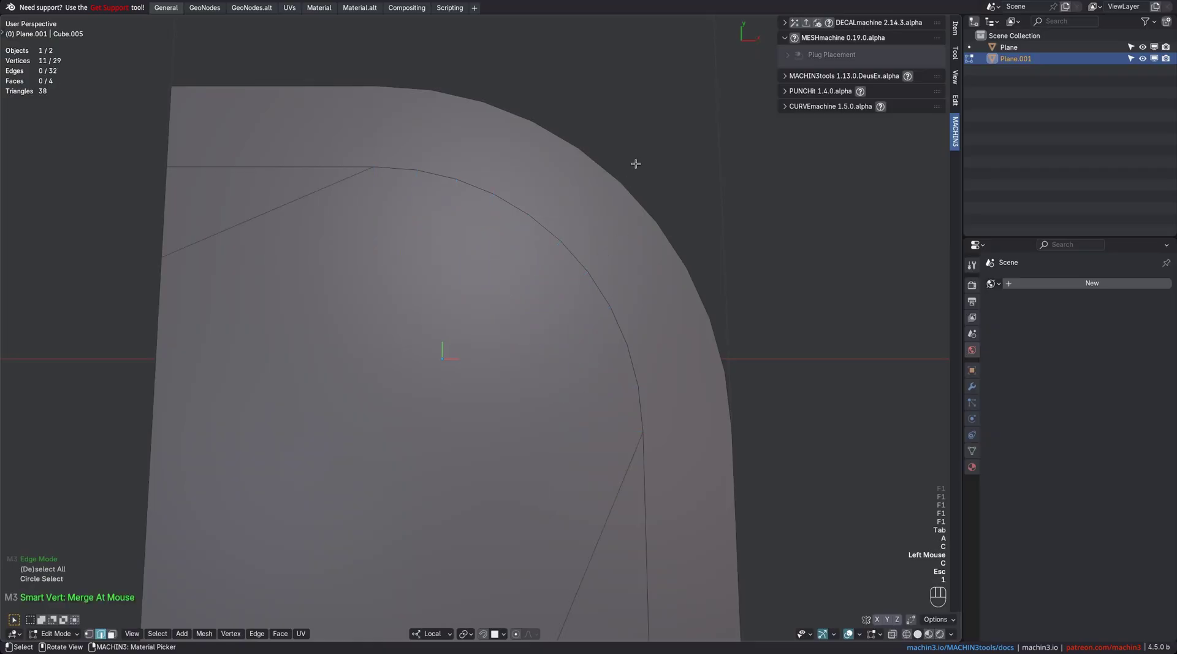
{"action": "key", "text": "F1"}
{"action": "key", "text": "1"}
{"action": "key", "text": "F1"}
- In vertex mode, try Merge Paths from the curved strip's inner end vertices to its outer ones, undo it and clear the selection
{"action": "mouse_move", "coordinate": [442, 388]}
{"action": "middle_mouse_down", "text": "shift"}
{"action": "mouse_move", "coordinate": [450, 368]}
{"action": "mouse_move", "coordinate": [447, 389]}
{"action": "middle_mouse_up", "text": "shift"}
{"action": "key", "text": "a"}
{"action": "key", "text": "Tab"}
{"action": "middle_click_drag", "start_coordinate": [567, 474], "coordinate": [547, 484], "text": "ctrl"}
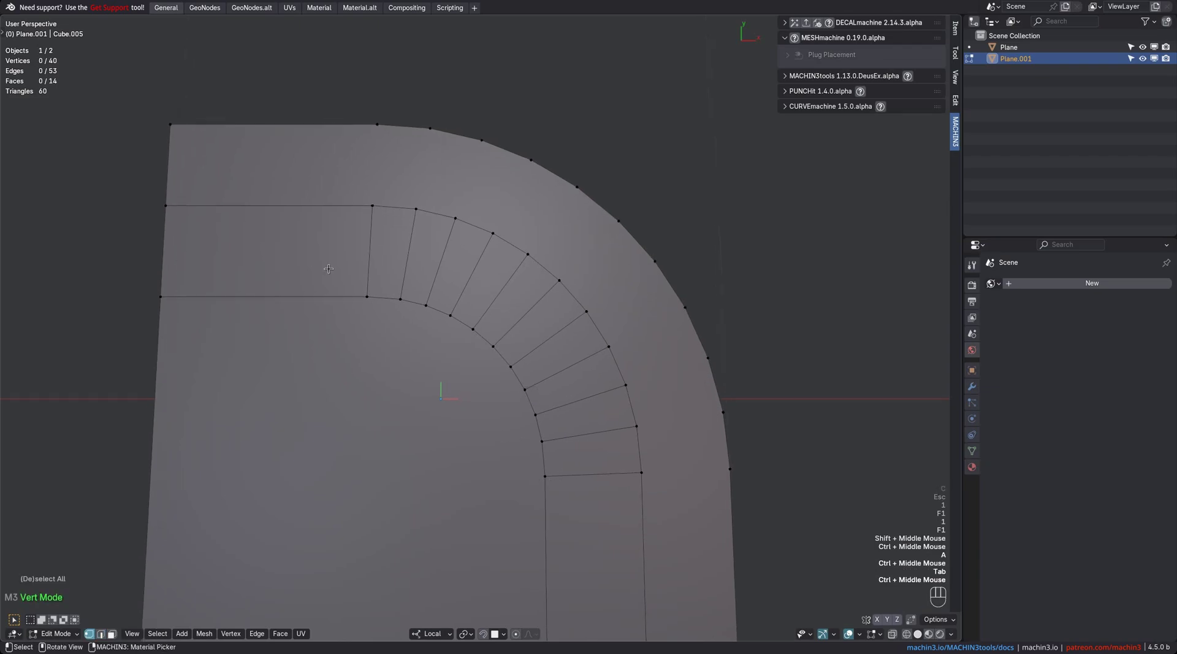
{"action": "left_click", "coordinate": [542, 475]}
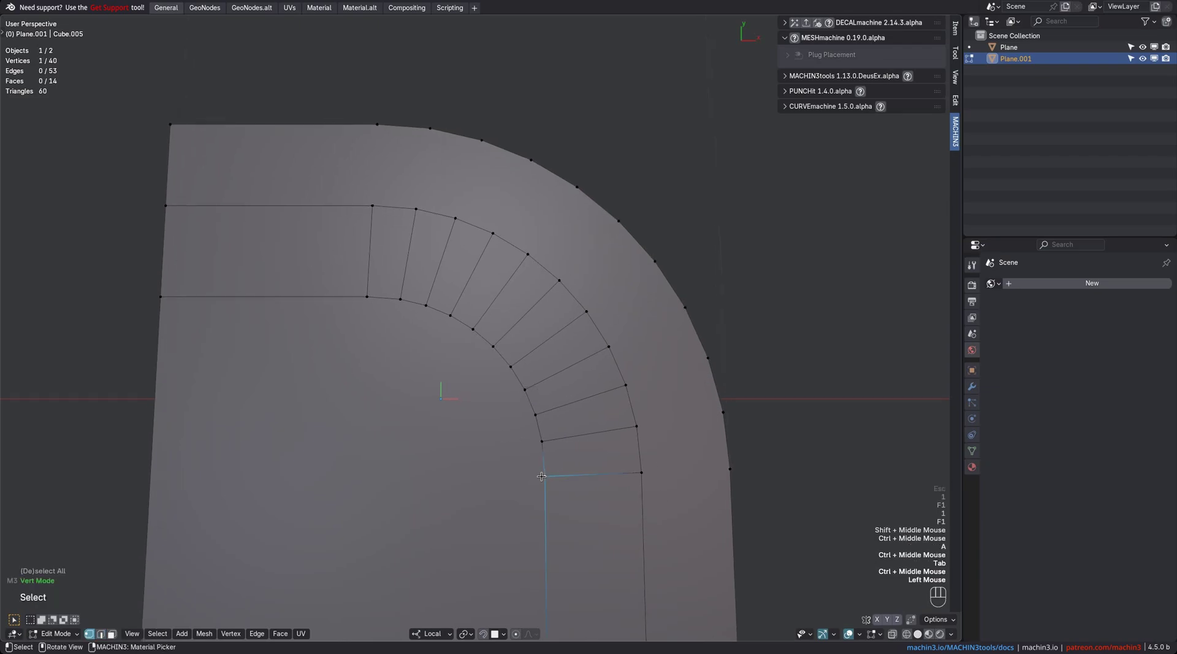
{"action": "left_click", "coordinate": [368, 296], "text": "shift"}
{"action": "left_click", "coordinate": [370, 205], "text": "shift"}
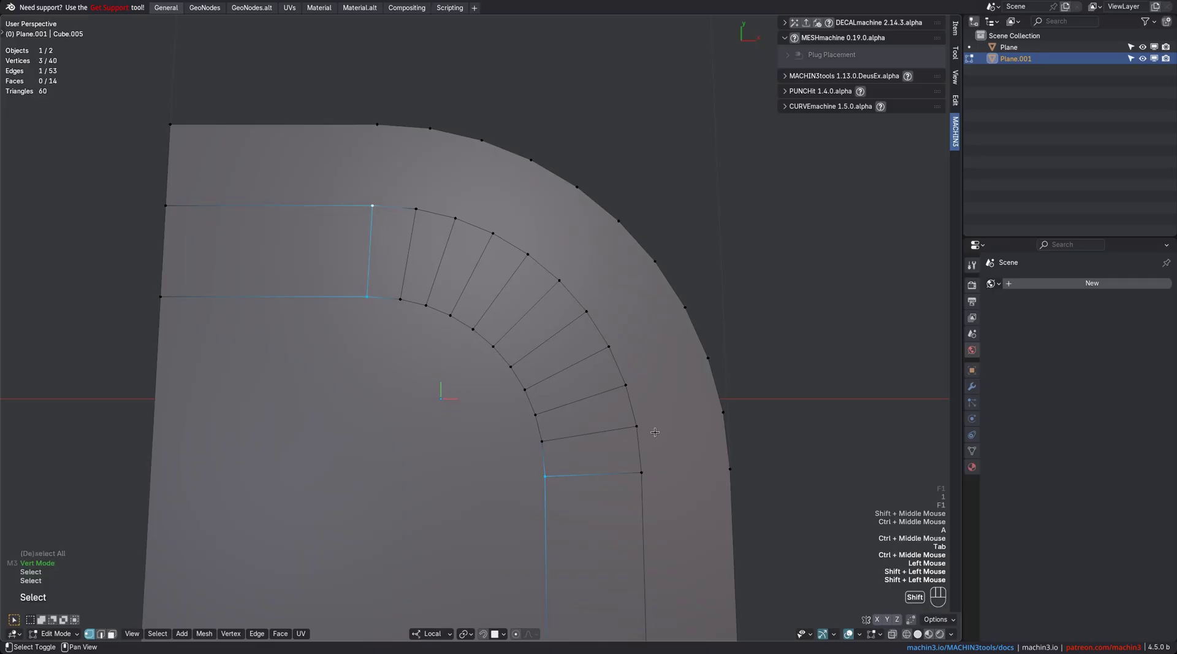
{"action": "left_click", "coordinate": [643, 467], "text": "shift"}
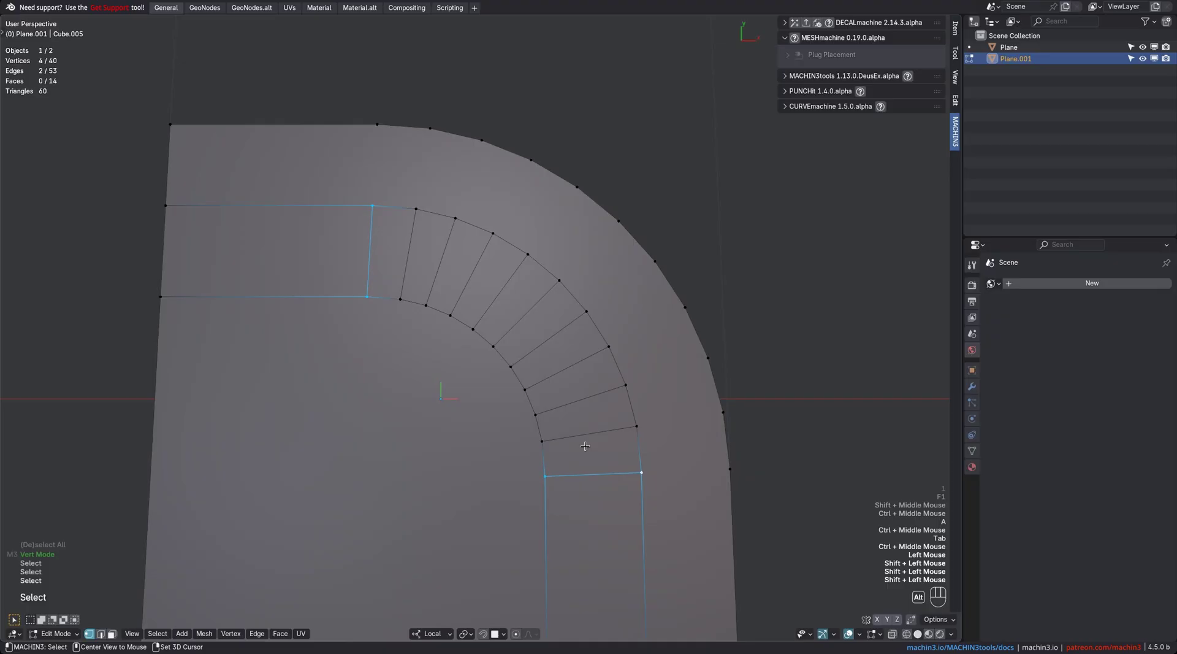
{"action": "key", "text": "alt+1"}
{"action": "key", "text": "Escape"}
{"action": "key", "text": "F1"}
{"action": "key", "text": "a"}
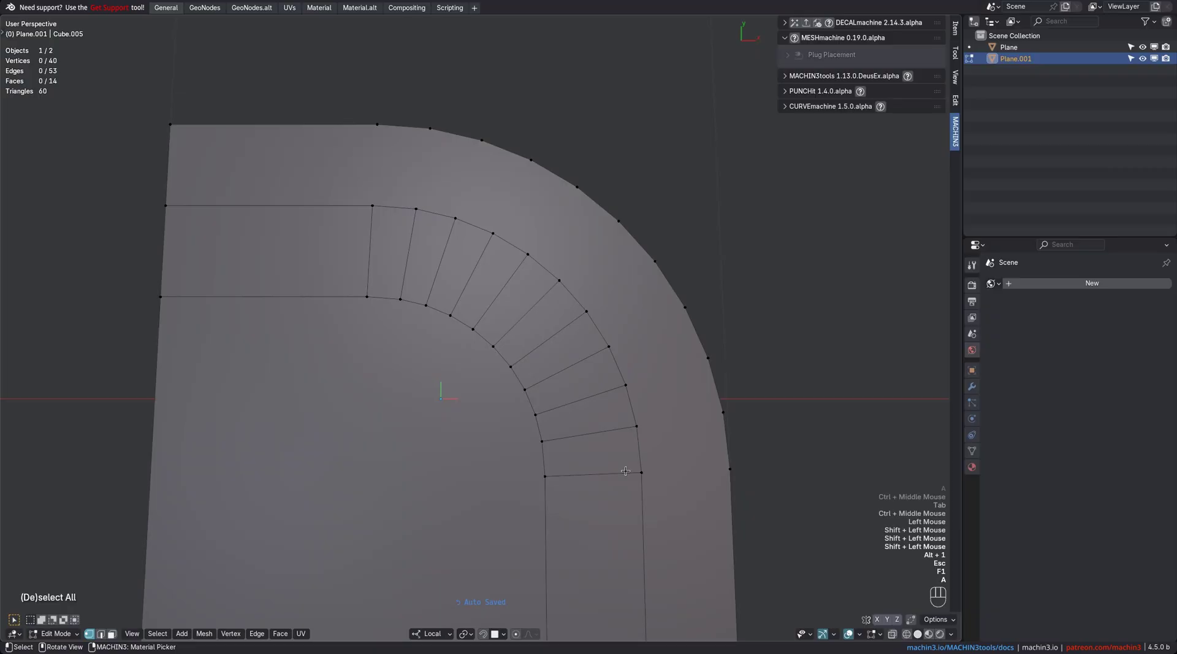
- Merge the curved strip's outer path onto its inner path by selecting the outer end vertices first, and clear the selection
{"action": "left_click", "coordinate": [645, 475]}
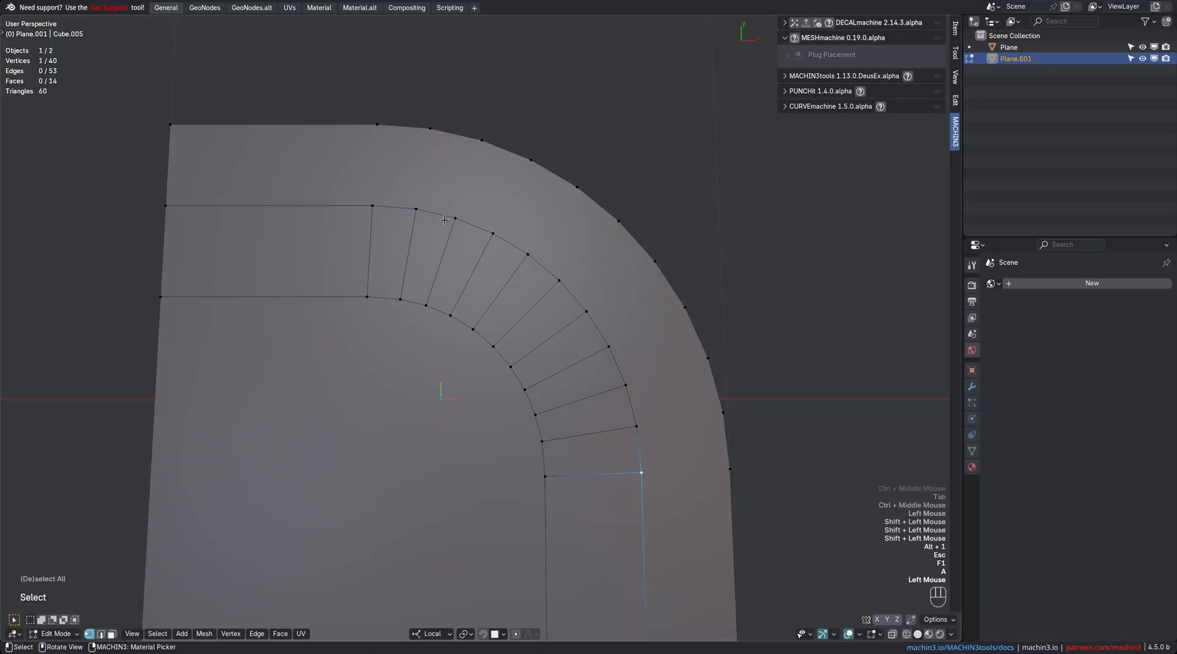
{"action": "left_click", "coordinate": [373, 205], "text": "shift"}
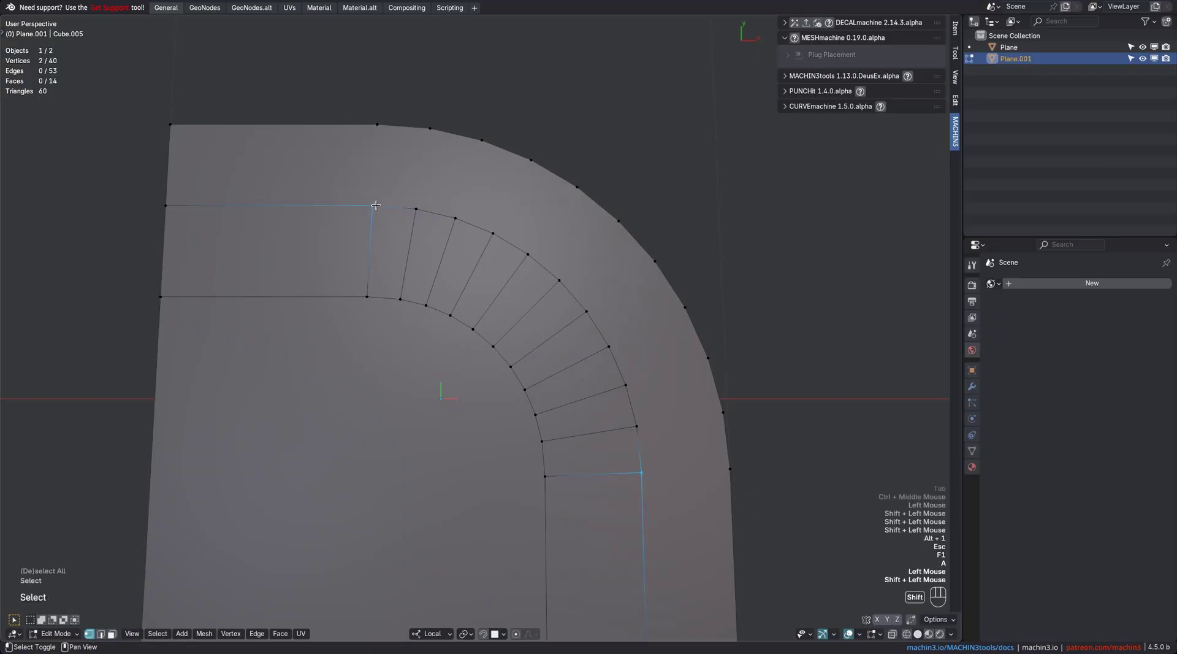
{"action": "left_click", "coordinate": [364, 301], "text": "shift"}
{"action": "left_click", "coordinate": [537, 467], "text": "shift"}
{"action": "key", "text": "alt+1"}
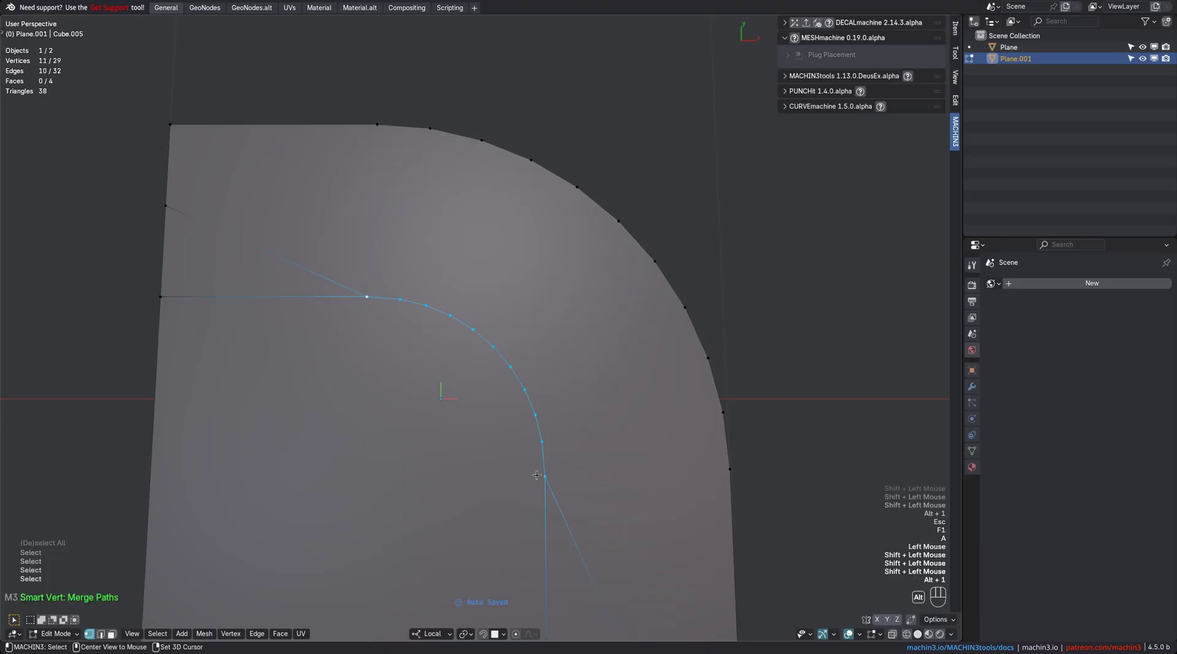
{"action": "middle_click_drag", "start_coordinate": [538, 467], "coordinate": [482, 442], "text": "shift"}
{"action": "key", "text": "a"}
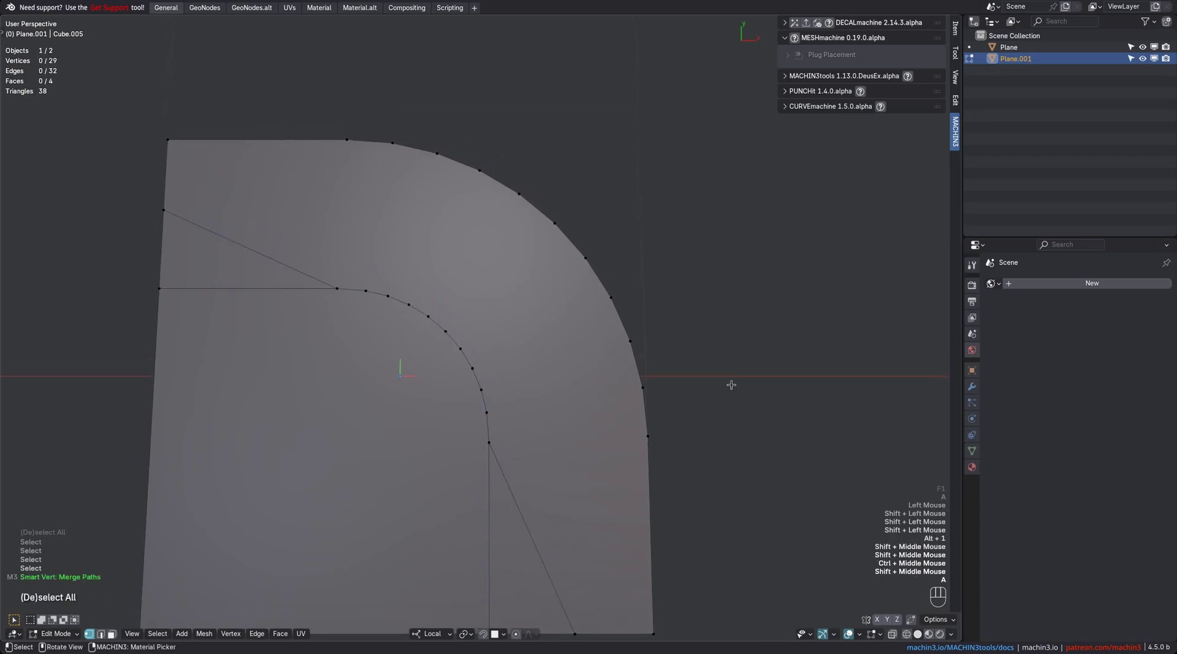
- Connect the inner arc to the outer boundary arc with Smart Vert's Connect Paths, using both arcs' end vertices
{"action": "middle_click_drag", "start_coordinate": [404, 313], "coordinate": [484, 276], "text": "shift"}
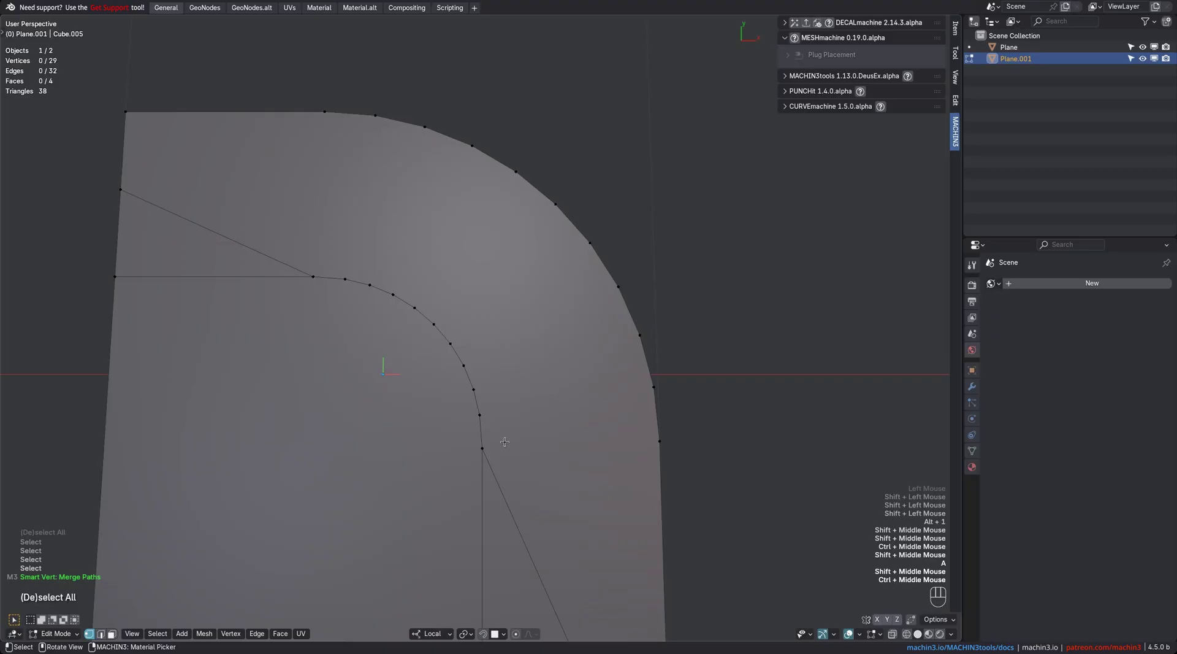
{"action": "left_click", "coordinate": [484, 444]}
{"action": "left_click", "coordinate": [313, 277], "text": "shift"}
{"action": "left_click", "coordinate": [325, 117], "text": "shift"}
{"action": "left_click", "coordinate": [662, 445], "text": "shift"}
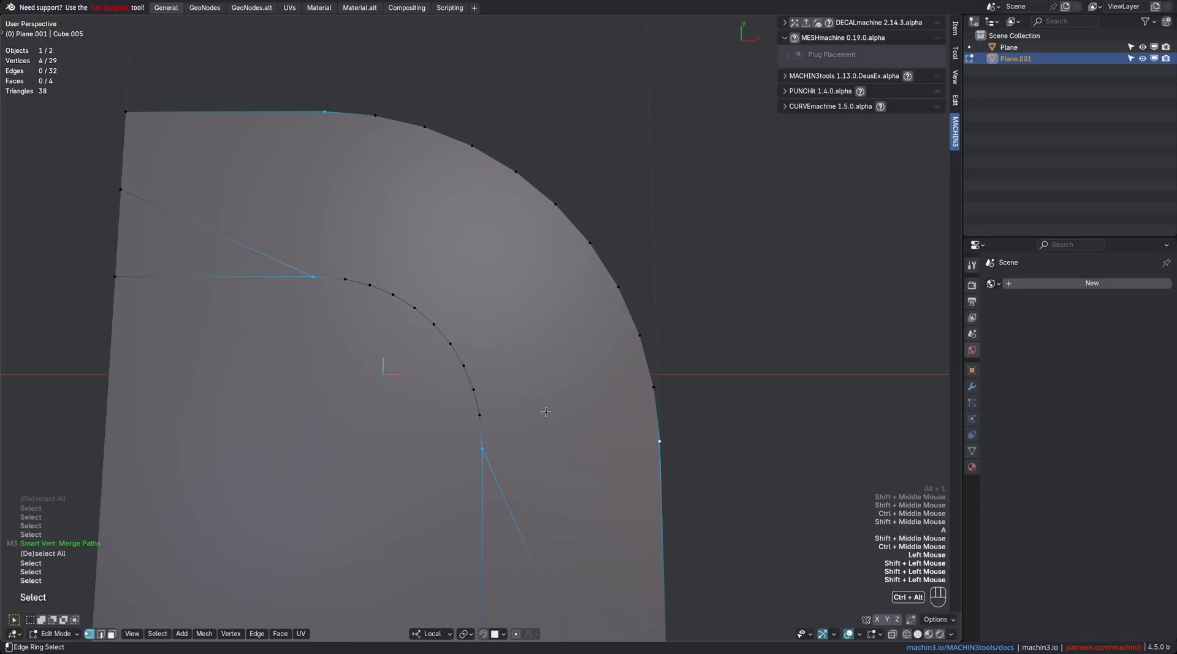
{"action": "key", "text": "ctrl+alt+1"}
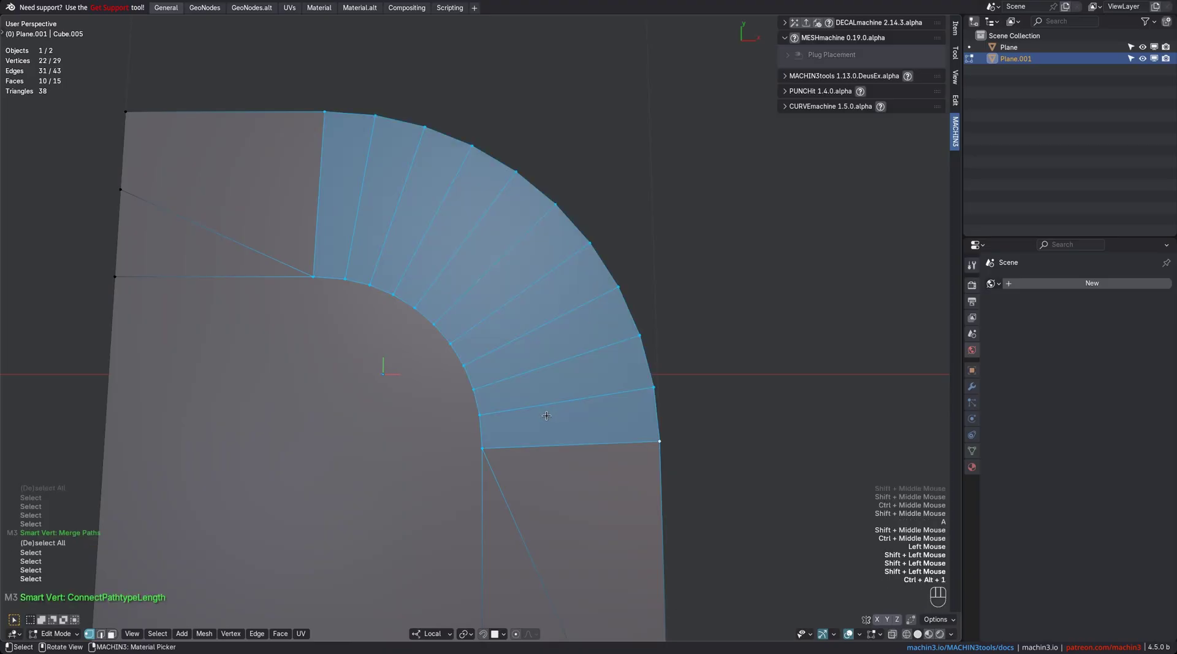
- Merge the end vertices of the inner and outer arcs at last, and change the Smart Vert mode to Connect Paths
{"action": "middle_click_drag", "start_coordinate": [520, 383], "coordinate": [555, 397], "text": "shift"}
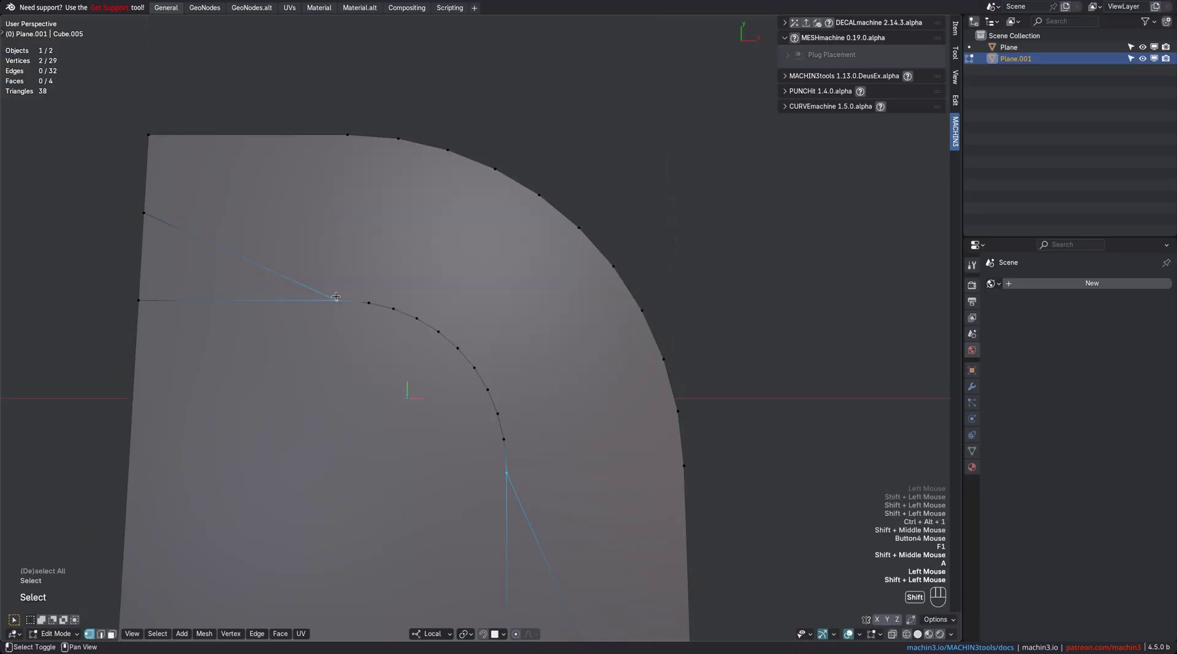
{"action": "left_click", "coordinate": [355, 147], "text": "shift"}
{"action": "left_click", "coordinate": [677, 462], "text": "shift"}
{"action": "key", "text": "1"}
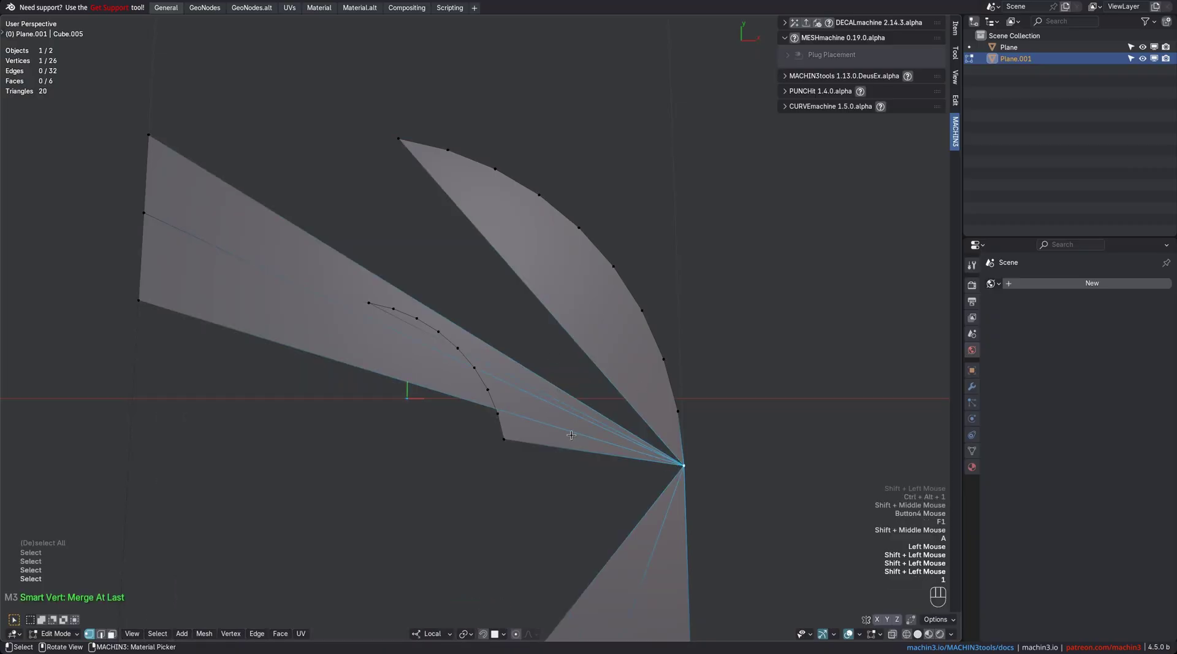
{"action": "key", "text": "F9"}
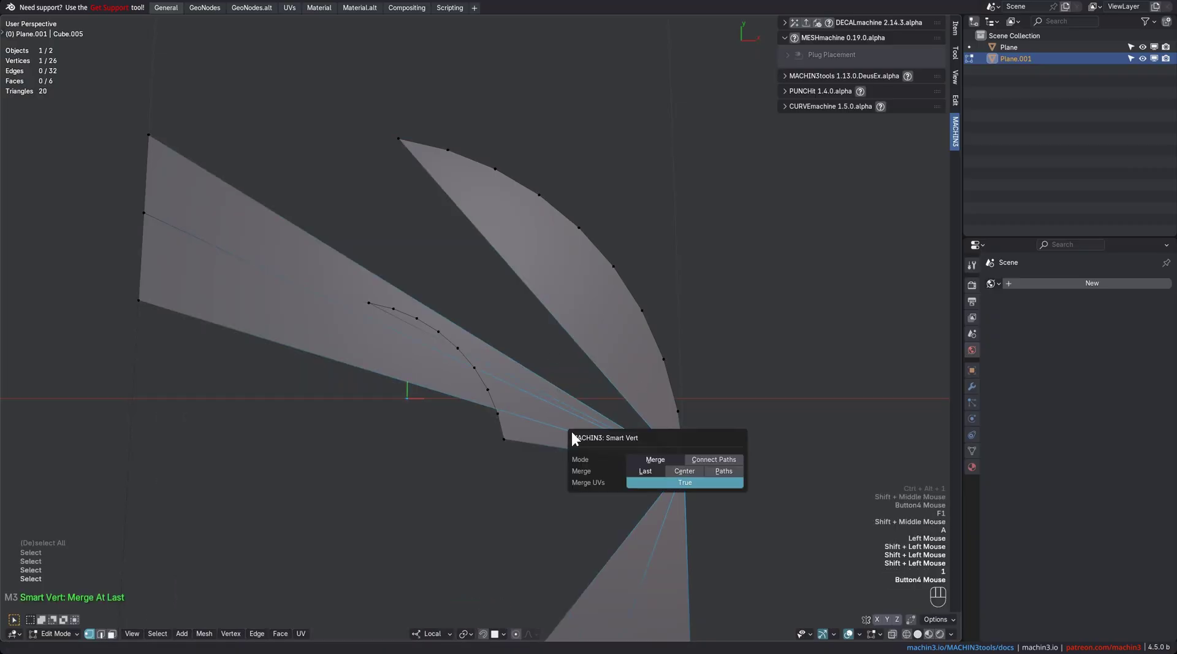
{"action": "left_click", "coordinate": [705, 460]}
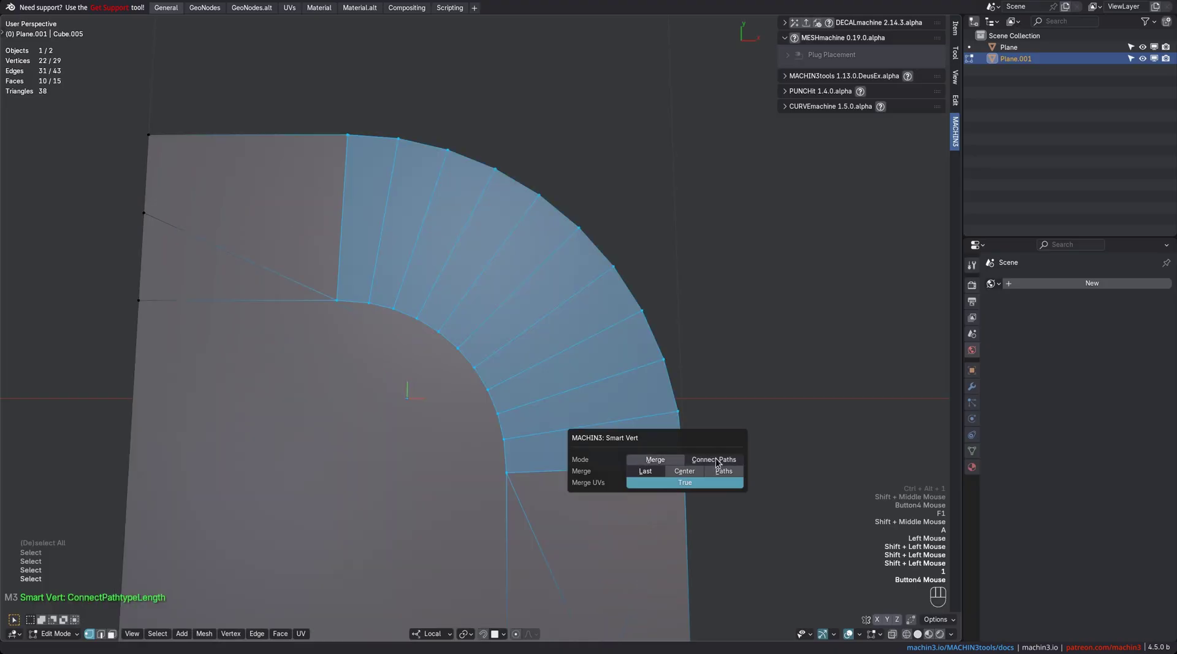
- Try Smart Vert's Merge mode with Paths and In Center enabled, and return the mode to Connect Paths
{"action": "left_click", "coordinate": [656, 460]}
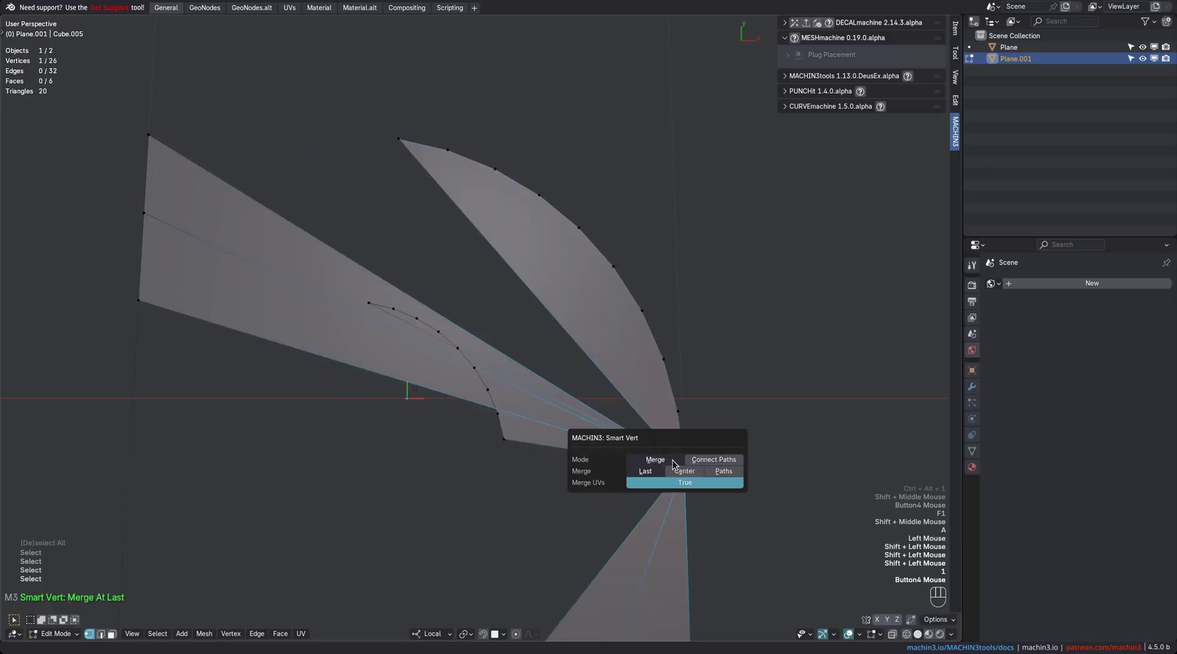
{"action": "left_click", "coordinate": [733, 471]}
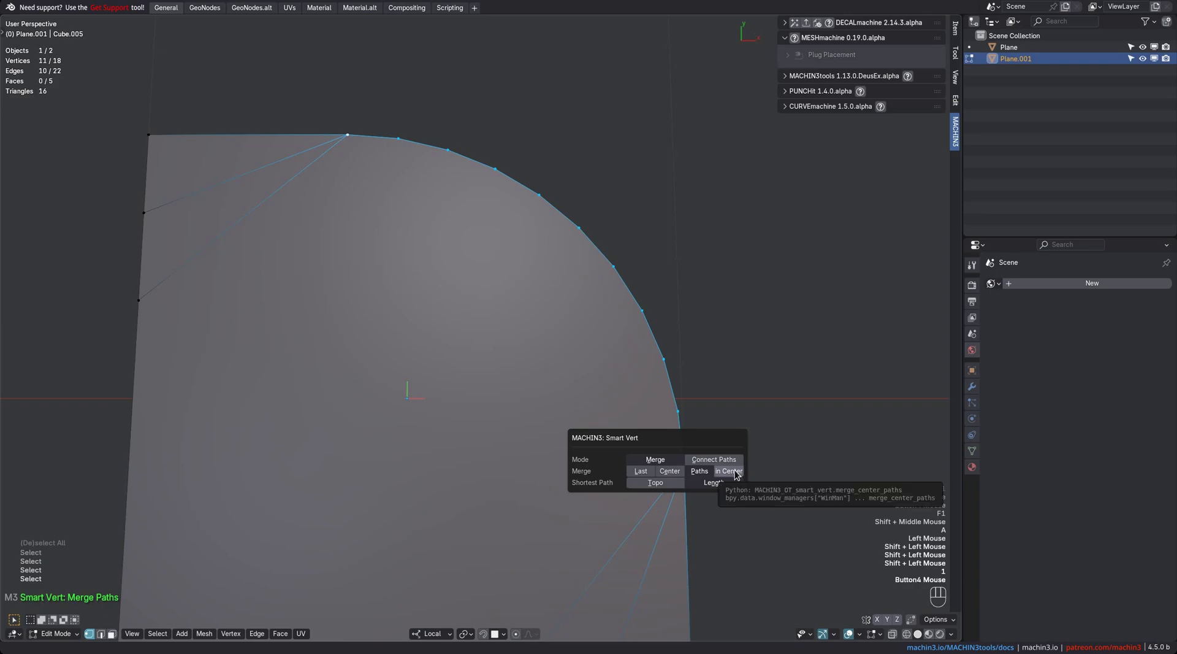
{"action": "left_click", "coordinate": [729, 472]}
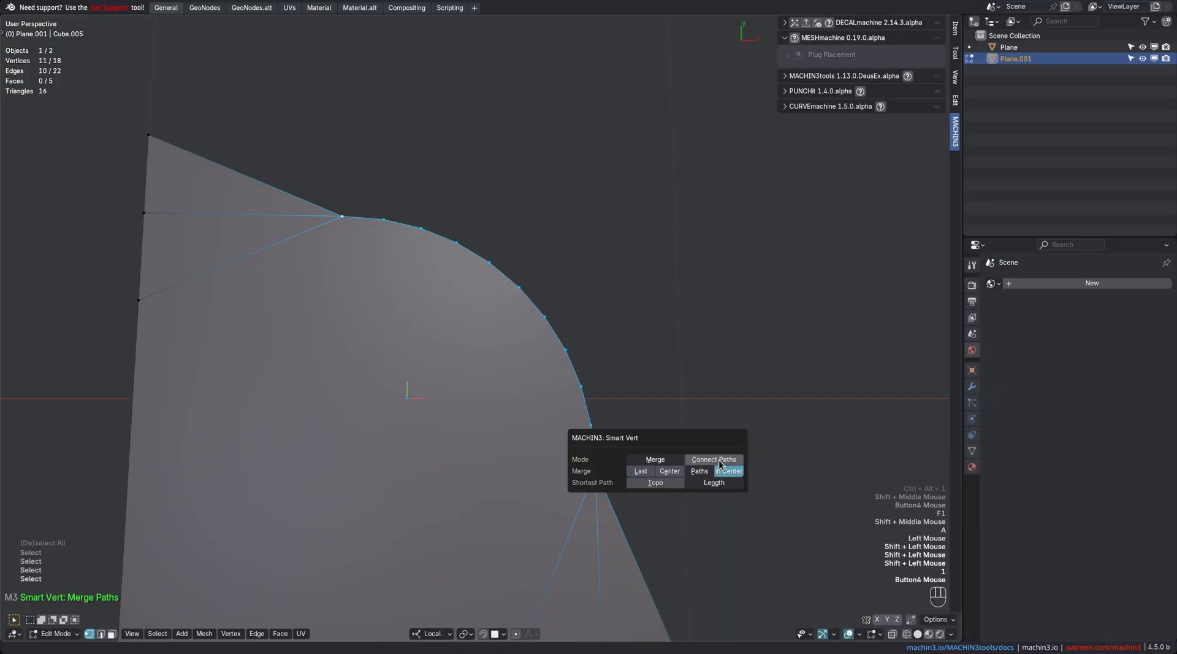
{"action": "left_click", "coordinate": [714, 461]}
- On Plane.006, slide-extend the pulled-in corner vertex away from the center vertex, snapping it in line with the plane's right edge
{"action": "middle_click_drag", "start_coordinate": [556, 377], "coordinate": [558, 390], "text": "ctrl"}
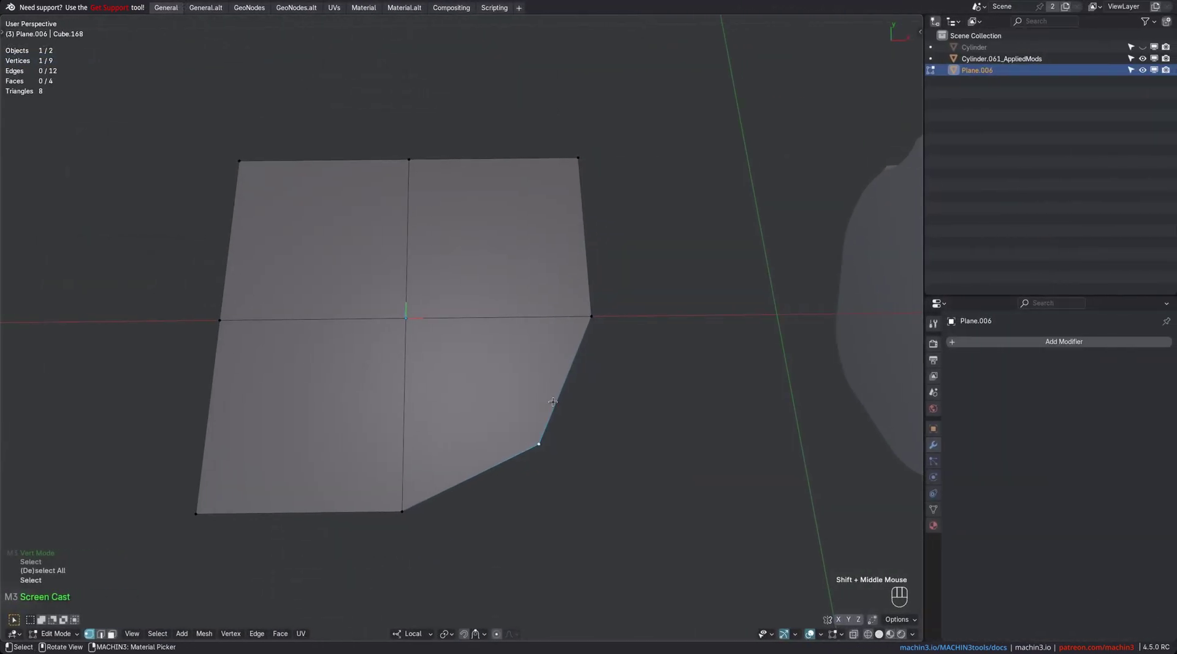
{"action": "key", "text": "1"}
{"action": "left_click", "coordinate": [455, 364]}
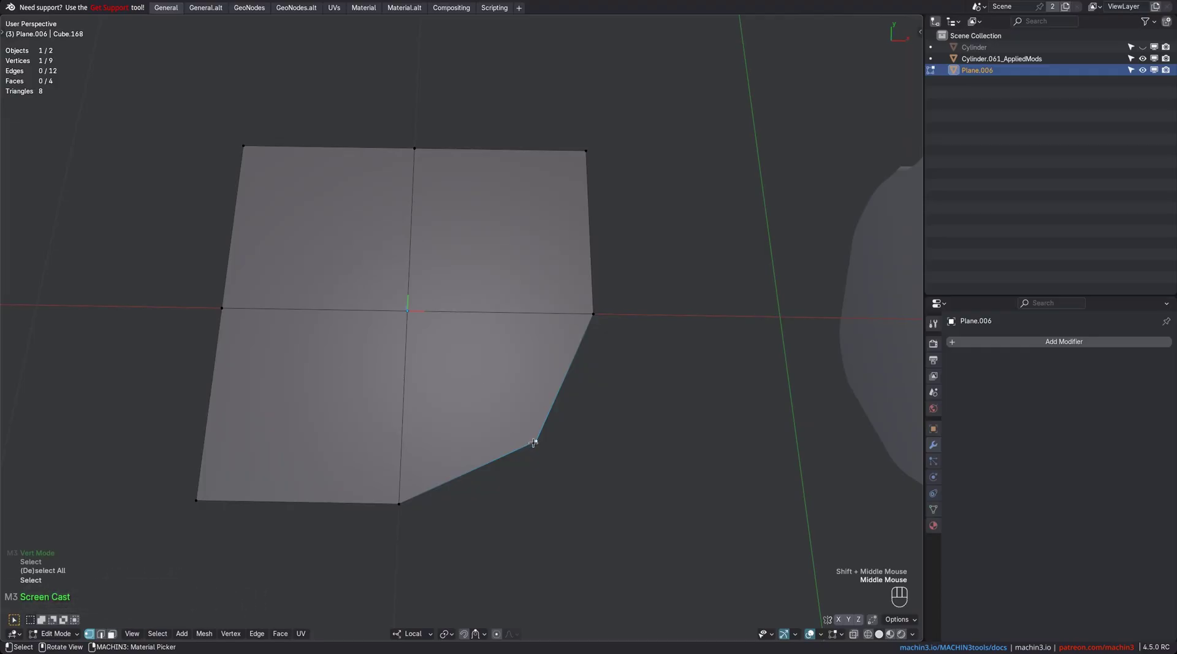
{"action": "left_click", "coordinate": [408, 312], "text": "shift"}
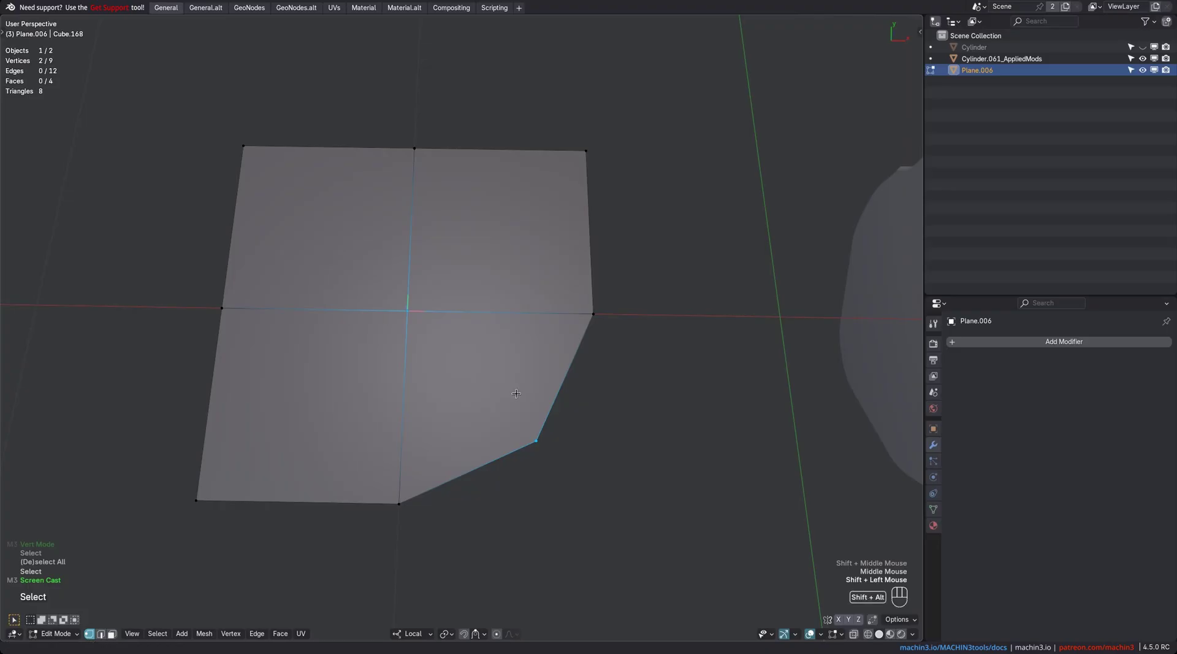
{"action": "key", "text": "shift+alt+1"}
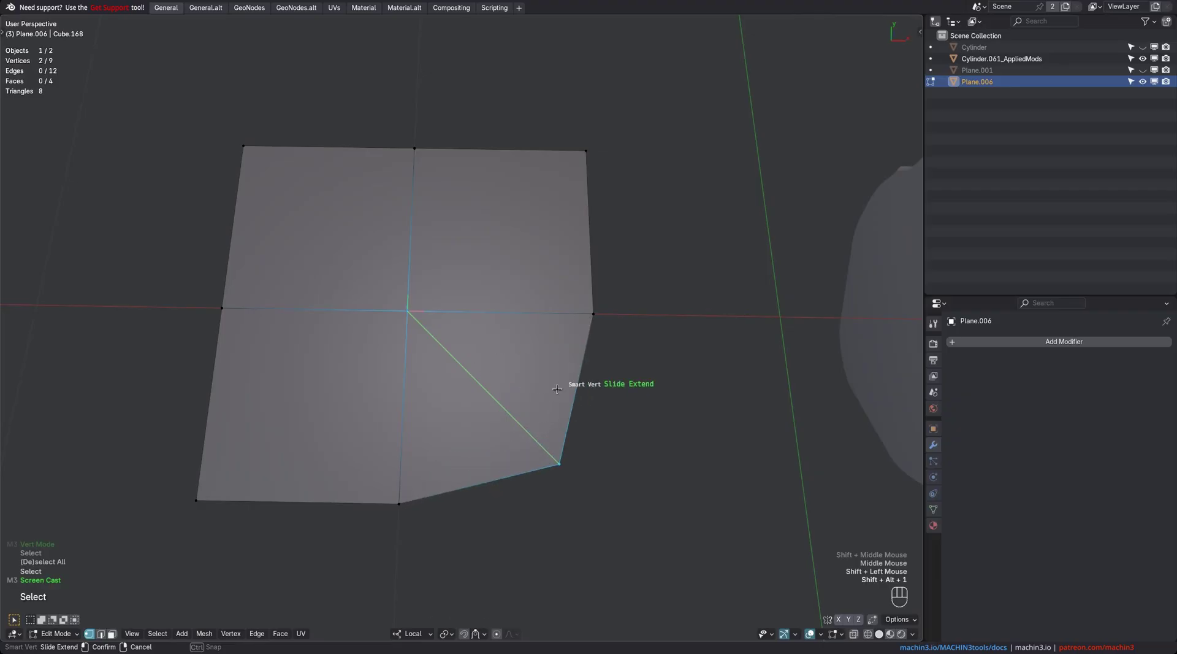
{"action": "left_click", "coordinate": [593, 248], "text": "ctrl"}
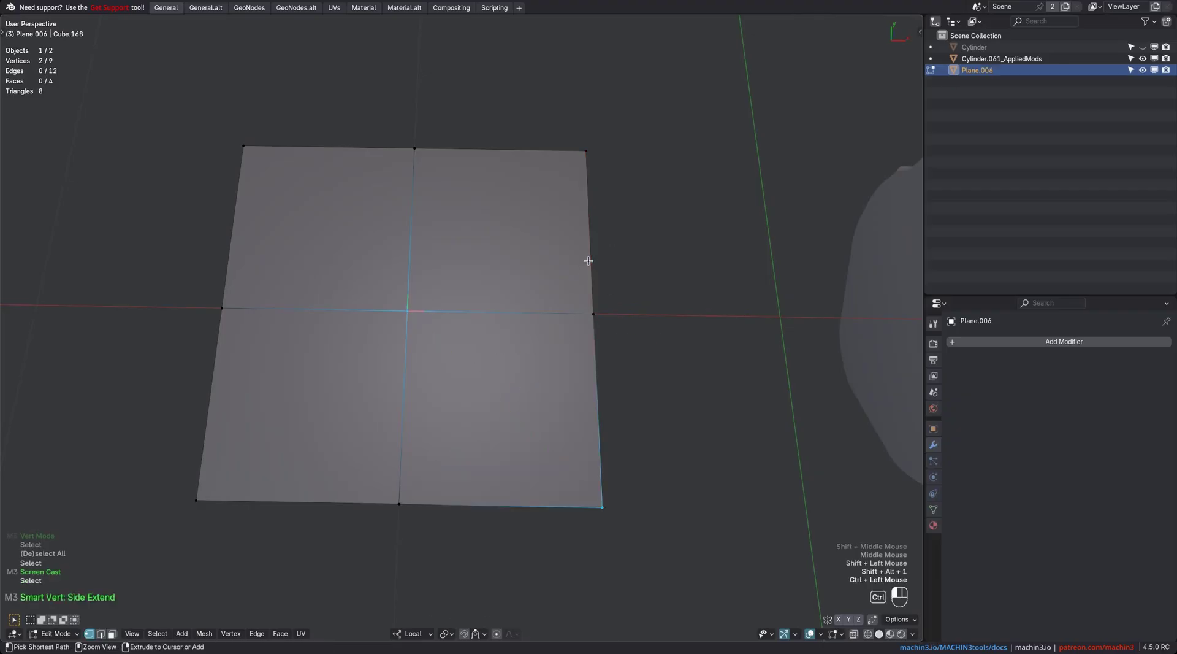
- Try to slide-extend the plane's left-middle and top-middle vertices relative to its bottom-right corner vertex
{"action": "middle_click_drag", "start_coordinate": [325, 345], "coordinate": [325, 337], "text": "shift"}
{"action": "key", "text": "a"}
{"action": "left_click", "coordinate": [221, 300]}
{"action": "left_click", "coordinate": [413, 142], "text": "shift"}
{"action": "left_click", "coordinate": [599, 508], "text": "shift"}
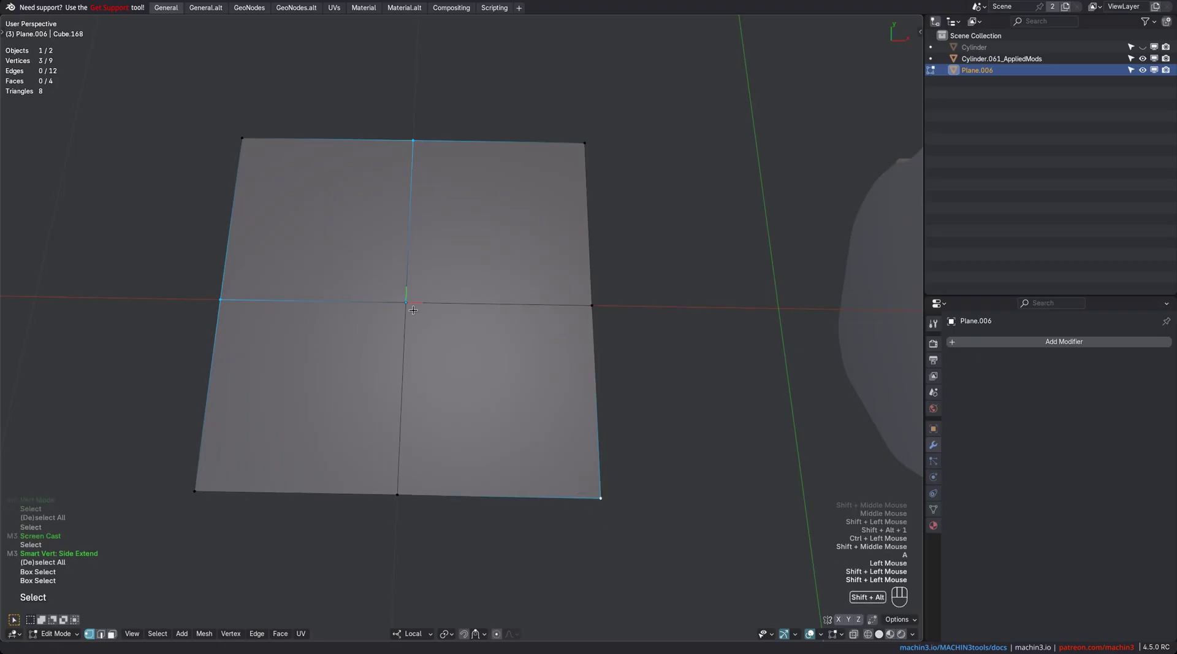
{"action": "key", "text": "shift+alt+1"}
{"action": "key", "text": "Escape"}
- Slide-extend the three horizontal edges on the plane's right half together, moving its right border in both directions
{"action": "middle_click_drag", "start_coordinate": [470, 358], "coordinate": [470, 360], "text": "shift"}
{"action": "key", "text": "Tab"}
{"action": "key", "text": "a"}
{"action": "left_click", "coordinate": [484, 498], "text": "shift"}
{"action": "key", "text": "Tab"}
{"action": "left_click", "coordinate": [483, 500]}
{"action": "left_click", "coordinate": [483, 301], "text": "shift"}
{"action": "left_click", "coordinate": [489, 168], "text": "shift"}
{"action": "middle_click_drag", "start_coordinate": [609, 334], "coordinate": [596, 323], "text": "shift"}
{"action": "key", "text": "shift+alt+1"}
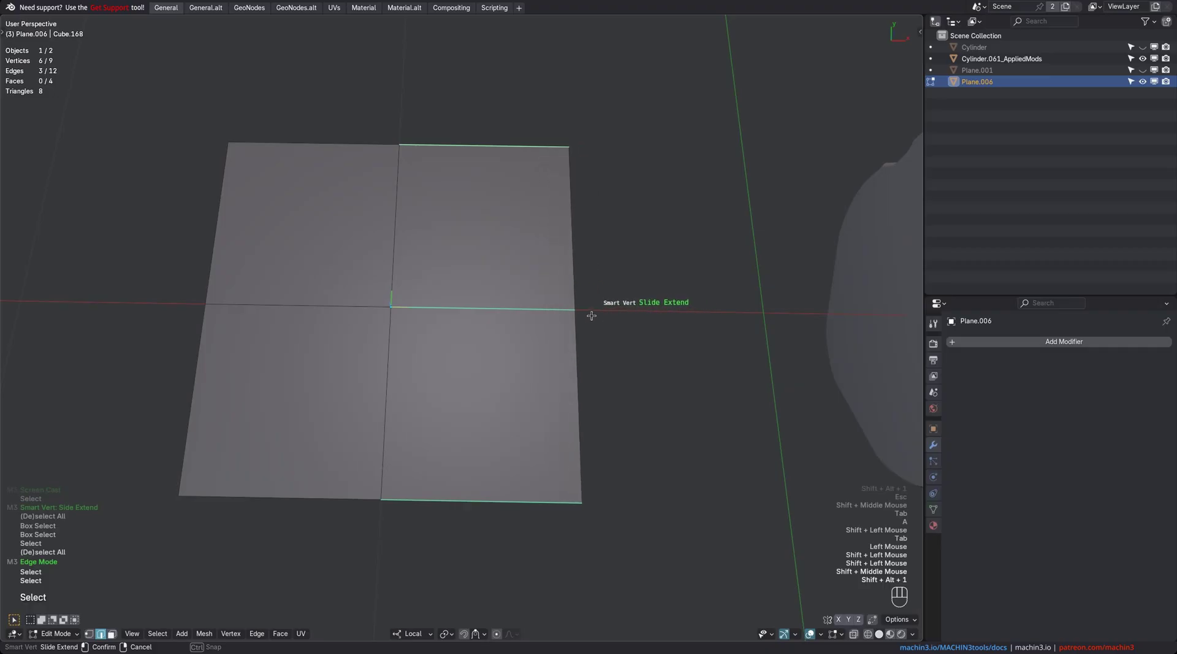
{"action": "left_click", "coordinate": [570, 316]}
{"action": "key", "text": "shift+alt+1"}
{"action": "left_click", "coordinate": [550, 354]}
- Leave Plane.006 and start editing Cylinder.061_AppliedMods
{"action": "middle_click_drag", "start_coordinate": [550, 354], "coordinate": [392, 343], "text": "shift"}
{"action": "key", "text": "Tab"}
{"action": "left_click", "coordinate": [539, 325]}
{"action": "key", "text": "Tab"}
- Knife-cut diagonally from the lower side facet's sharp corner to the long edge of the upper facet
{"action": "middle_click_drag", "start_coordinate": [504, 315], "coordinate": [526, 343]}
{"action": "key", "text": "a"}
{"action": "key", "text": "2"}
{"action": "left_click", "coordinate": [525, 363]}
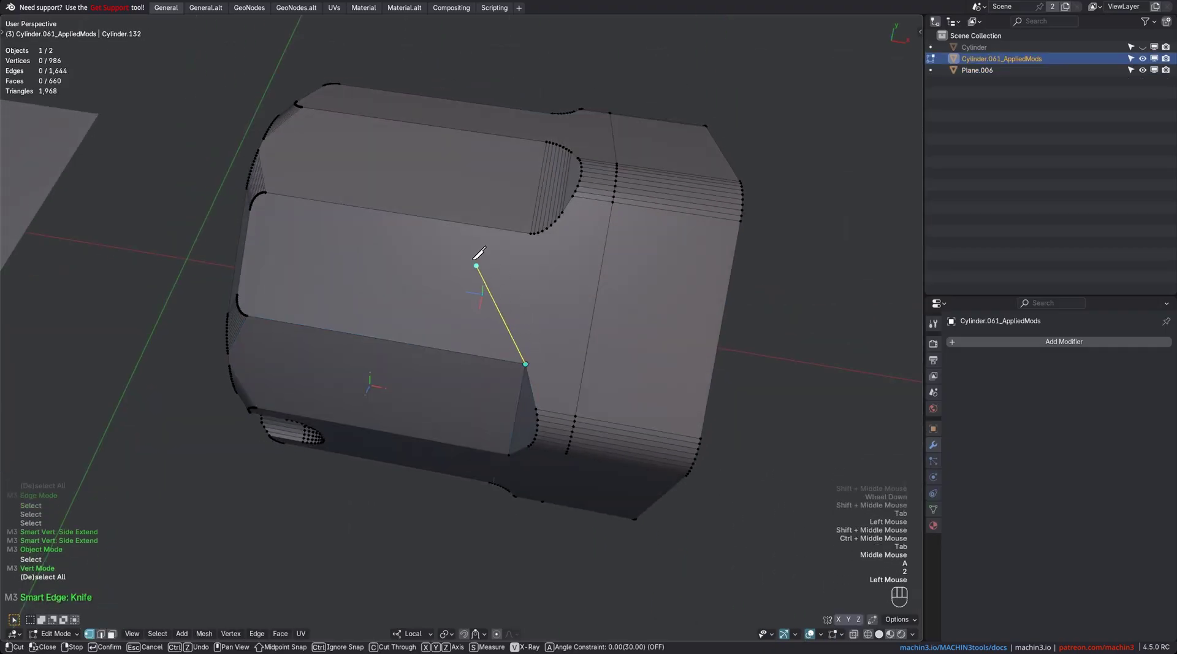
{"action": "left_click", "coordinate": [462, 222]}
{"action": "key", "text": "space"}
- Slide-extend the upper long edge's segment ending at the cut, snapping to the slanted edge below the sharp corner
{"action": "middle_click_drag", "start_coordinate": [482, 270], "coordinate": [540, 370], "text": "ctrl"}
{"action": "key", "text": "Tab"}
{"action": "left_click", "coordinate": [399, 200]}
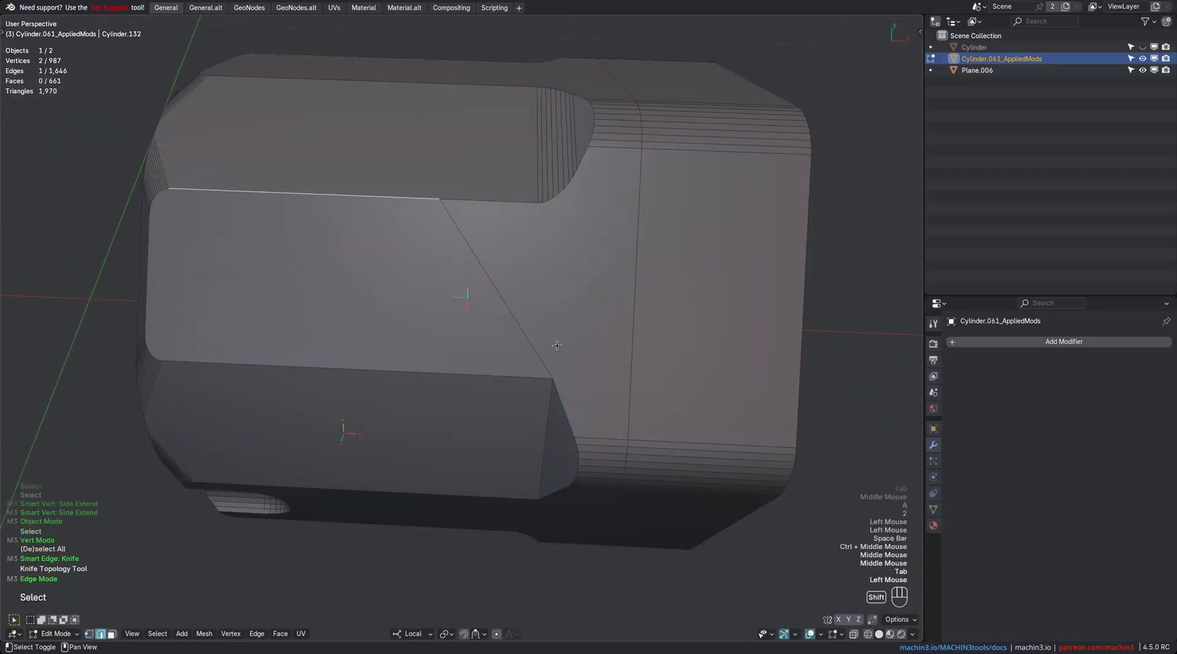
{"action": "key", "text": "shift+alt+1"}
{"action": "left_click", "coordinate": [574, 402], "text": "ctrl"}
- Dissolve the diagonal knife-cut edge and return to vertex mode
{"action": "middle_click_drag", "start_coordinate": [573, 402], "coordinate": [562, 354]}
{"action": "key", "text": "ctrl+x"}
{"action": "key", "text": "Tab"}
- Duplicate and extrude the sharp corner vertex in place, and slide-extend it away from the adjacent arc vertex, snapping to the upper facet's edge
{"action": "middle_click_drag", "start_coordinate": [562, 353], "coordinate": [572, 346]}
{"action": "left_click", "coordinate": [565, 354]}
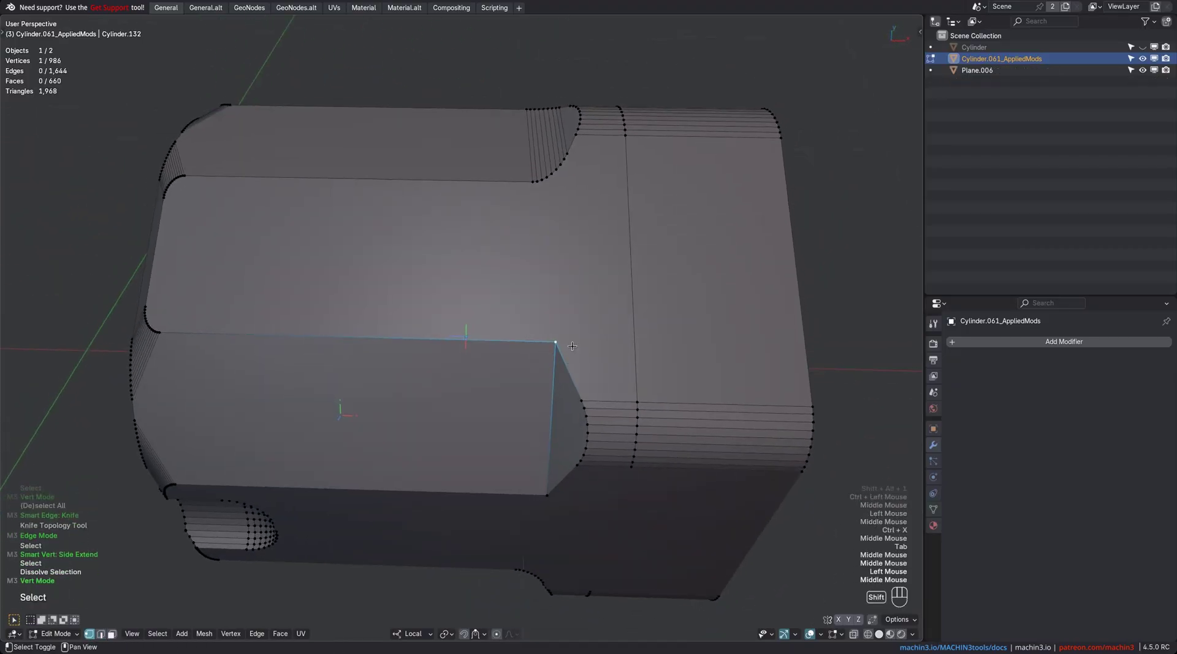
{"action": "key", "text": "shift+d"}
{"action": "key", "text": "Escape"}
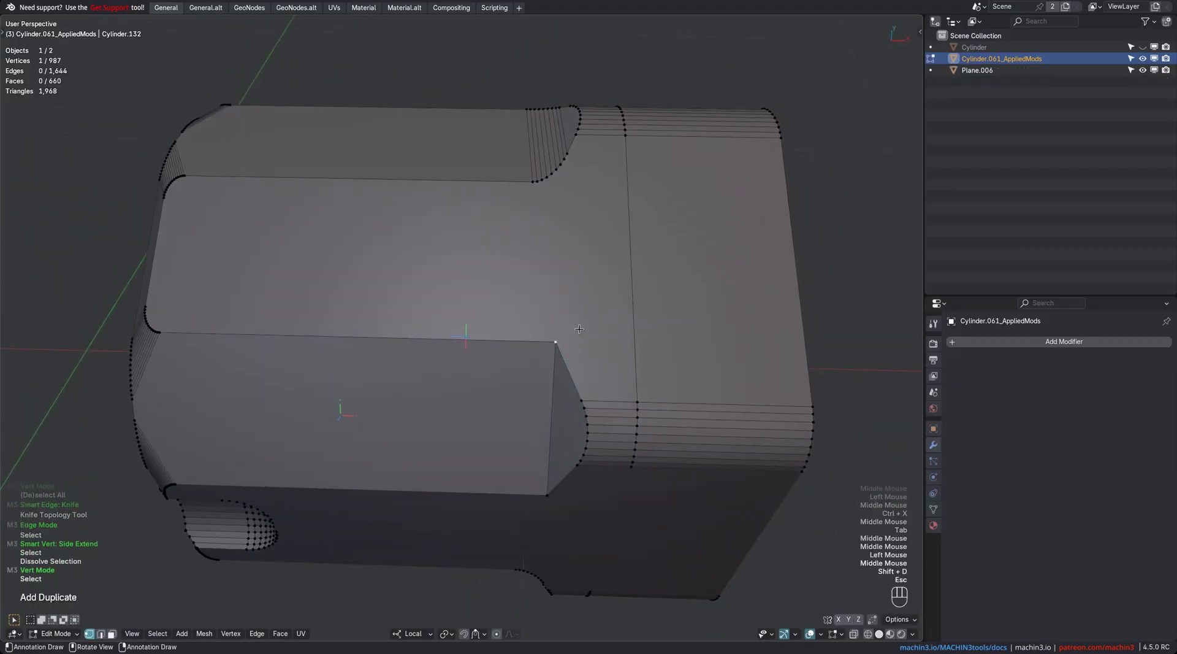
{"action": "key", "text": "e"}
{"action": "key", "text": "Escape"}
{"action": "left_click", "coordinate": [586, 388], "text": "shift"}
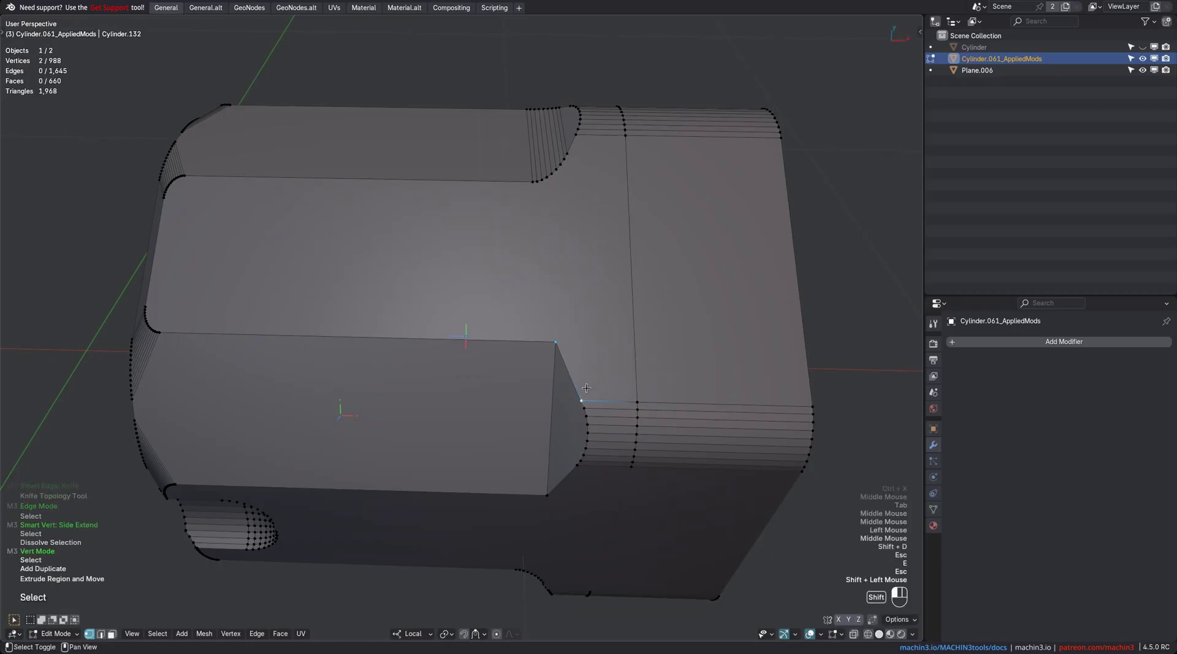
{"action": "key", "text": "shift+alt+1"}
{"action": "left_click", "coordinate": [533, 181], "text": "ctrl"}
- Knife-project the loose diagonal edge onto the surface between the two side facets
{"action": "middle_click_drag", "start_coordinate": [534, 181], "coordinate": [501, 319]}
{"action": "key", "text": "Tab"}
{"action": "left_click", "coordinate": [540, 289]}
{"action": "key", "text": "g"}
{"action": "key", "text": "Escape"}
{"action": "key", "text": "2"}
- Dissolve the knife-projected diagonal edge
{"action": "left_click", "coordinate": [509, 300]}
{"action": "key", "text": "g"}
{"action": "key", "text": "Escape"}
{"action": "key", "text": "ctrl+x"}
- Inset the flat face near the body's end, and scale the inset face along Y in Normal orientation
{"action": "key", "text": "Tab"}
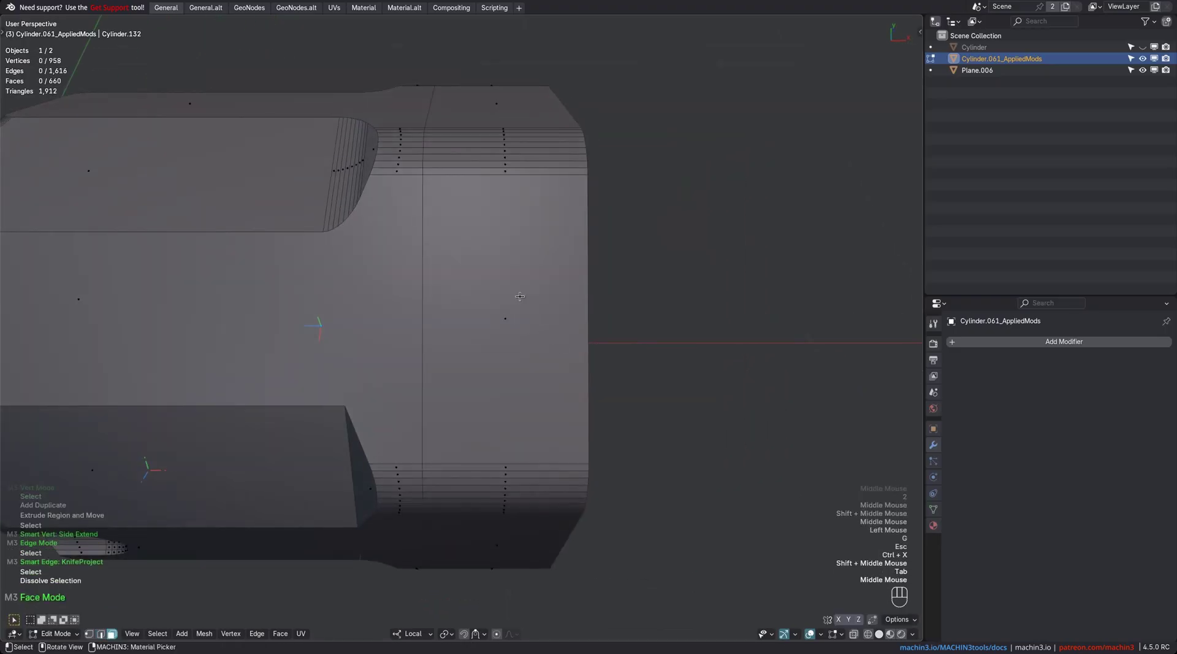
{"action": "left_click", "coordinate": [520, 297]}
{"action": "key", "text": "i"}
{"action": "left_click", "coordinate": [621, 369]}
{"action": "scroll", "coordinate": [622, 369], "scroll_direction": "up", "scroll_amount": 1, "text": "shift"}
{"action": "key", "text": "s"}
{"action": "key", "text": "y"}
{"action": "left_click", "coordinate": [461, 342]}
- Slide-extend the inset face's two short edges toward the end cap, snapping them to the cap's boundary edge
{"action": "middle_click_drag", "start_coordinate": [462, 342], "coordinate": [514, 321]}
{"action": "middle_click_drag", "start_coordinate": [485, 357], "coordinate": [416, 348]}
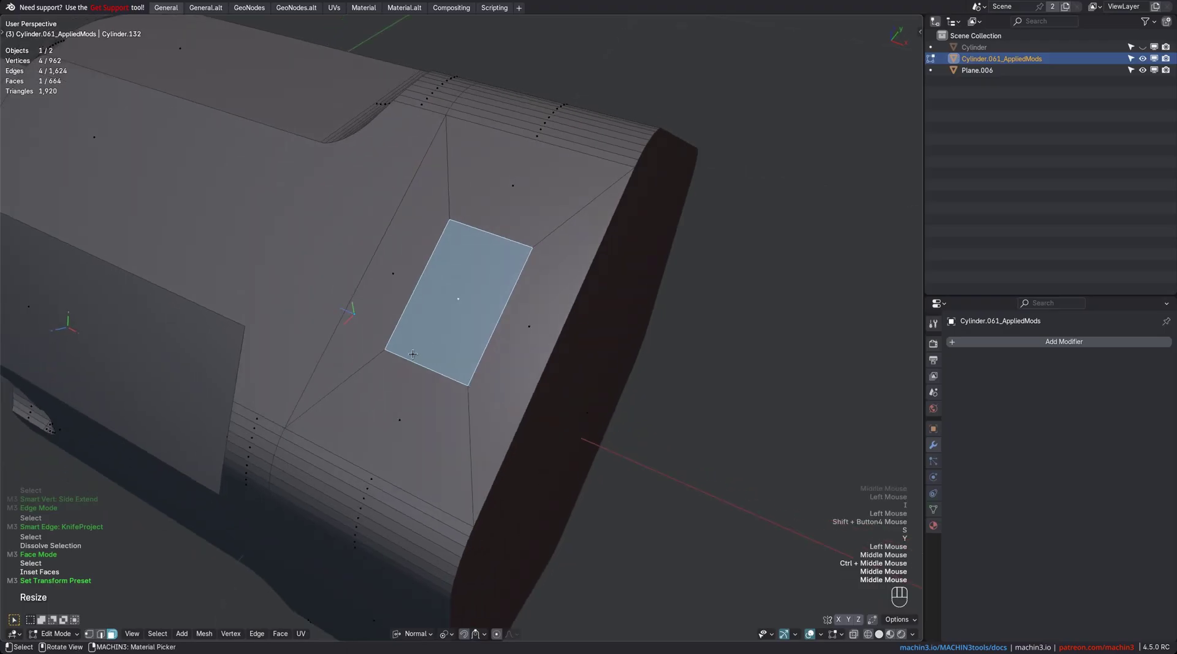
{"action": "middle_click_drag", "start_coordinate": [604, 313], "coordinate": [561, 298]}
{"action": "mouse_move", "coordinate": [561, 298]}
{"action": "middle_mouse_down"}
{"action": "mouse_move", "coordinate": [598, 301]}
{"action": "mouse_move", "coordinate": [582, 290]}
{"action": "middle_mouse_up"}
{"action": "middle_click_drag", "start_coordinate": [582, 290], "coordinate": [499, 355]}
{"action": "key", "text": "Tab"}
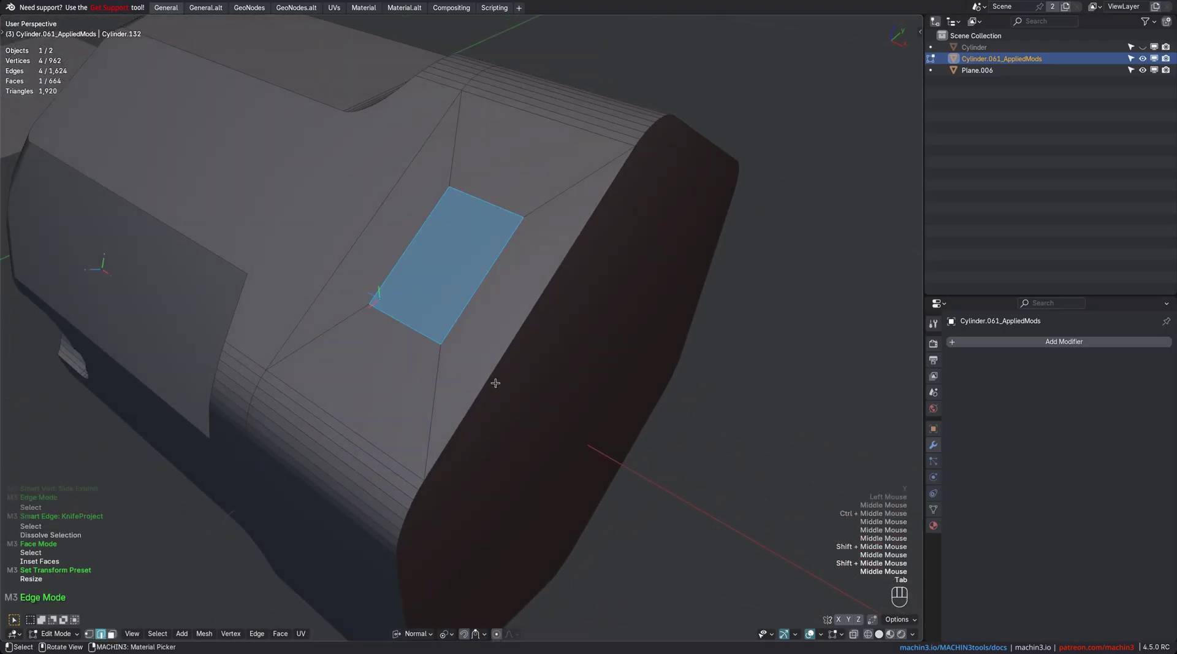
{"action": "key", "text": "Tab"}
{"action": "left_click", "coordinate": [425, 335]}
{"action": "left_click", "coordinate": [494, 205], "text": "shift"}
{"action": "key", "text": "shift+alt+1"}
{"action": "key", "text": "ctrl"}
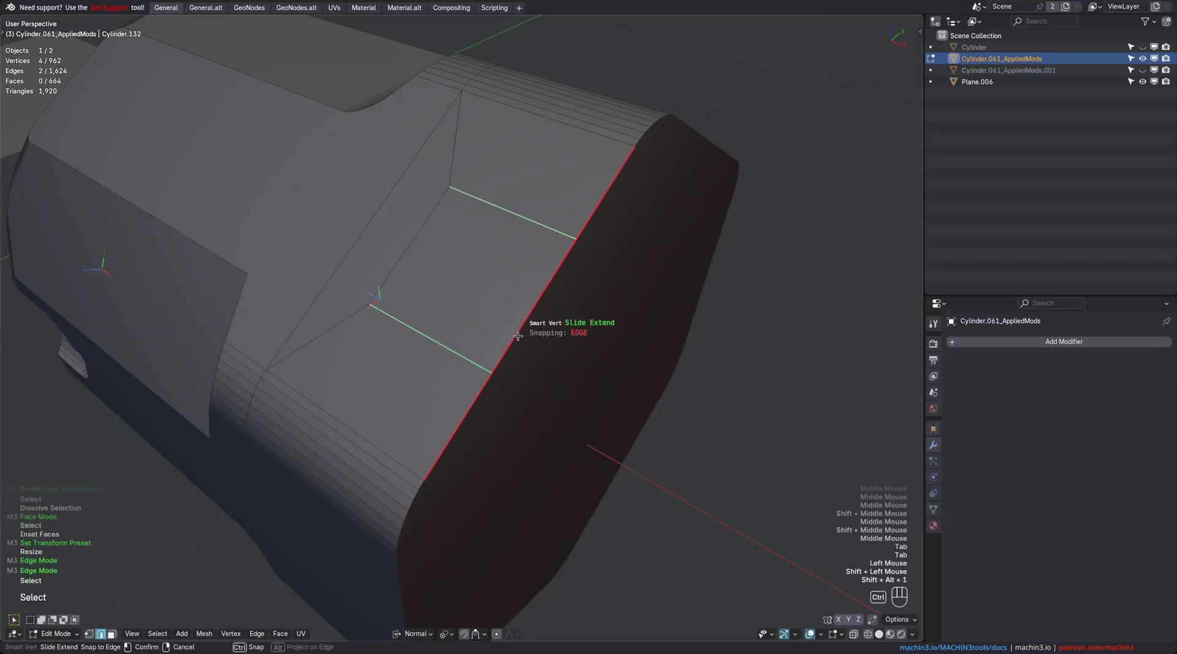
{"action": "left_click", "coordinate": [518, 335], "text": "ctrl"}
- Sink the extended inset face into the body with Punch It to form a notch
{"action": "middle_click_drag", "start_coordinate": [518, 335], "coordinate": [504, 316]}
{"action": "left_click", "coordinate": [486, 295]}
{"action": "key", "text": "Tab"}
{"action": "left_click", "coordinate": [493, 296]}
{"action": "key", "text": "alt+e"}
{"action": "left_click", "coordinate": [536, 315]}
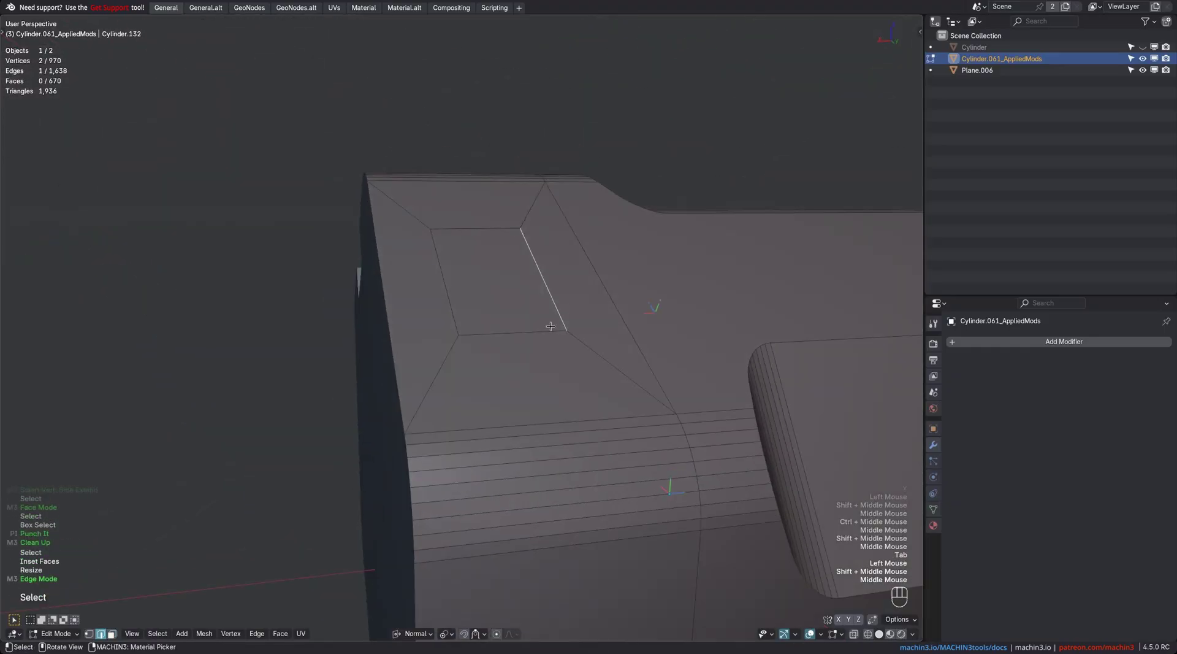
- Push the inner long edge of the opposite side's inset face into the body with Shrink/Fatten
{"action": "key", "text": "alt+s"}
{"action": "left_click", "coordinate": [575, 344]}
{"action": "middle_click_drag", "start_coordinate": [575, 344], "coordinate": [604, 368]}
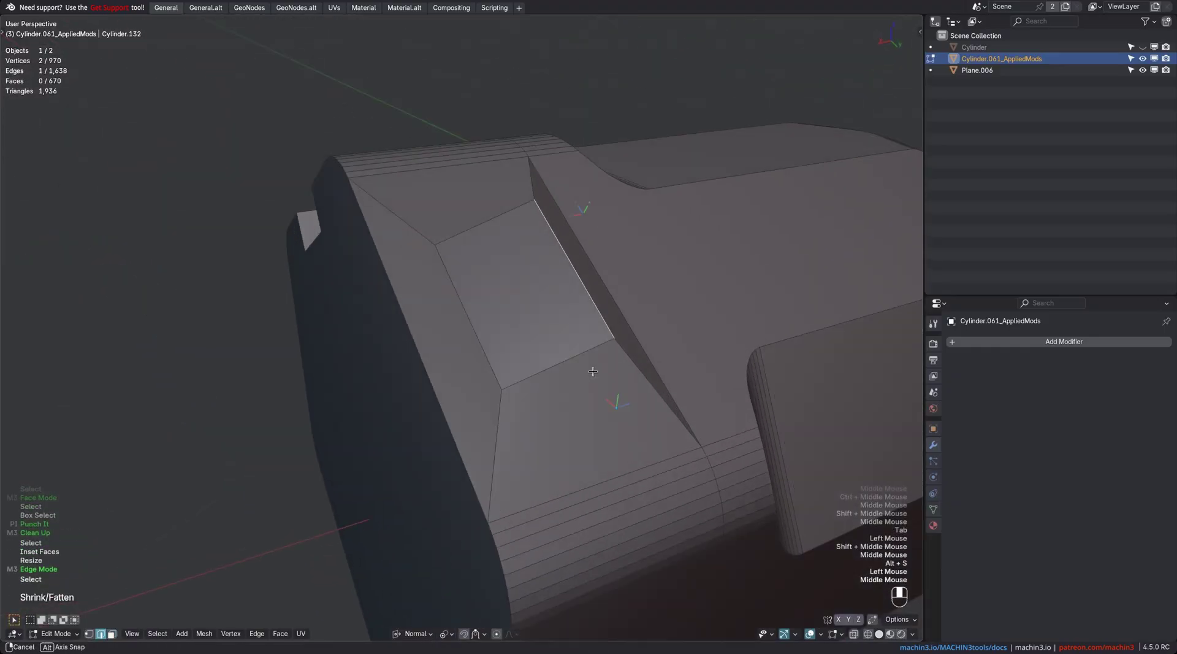
- Slide-extend the sloped inset face's two short edges, snapping to the end cap's boundary edge with Edge Project enabled
{"action": "left_click", "coordinate": [599, 354]}
{"action": "left_click", "coordinate": [501, 228], "text": "shift"}
{"action": "middle_click_drag", "start_coordinate": [504, 245], "coordinate": [539, 270]}
{"action": "middle_click_drag", "start_coordinate": [539, 270], "coordinate": [507, 334], "text": "ctrl"}
{"action": "key", "text": "shift+alt+1"}
{"action": "key", "text": "ctrl"}
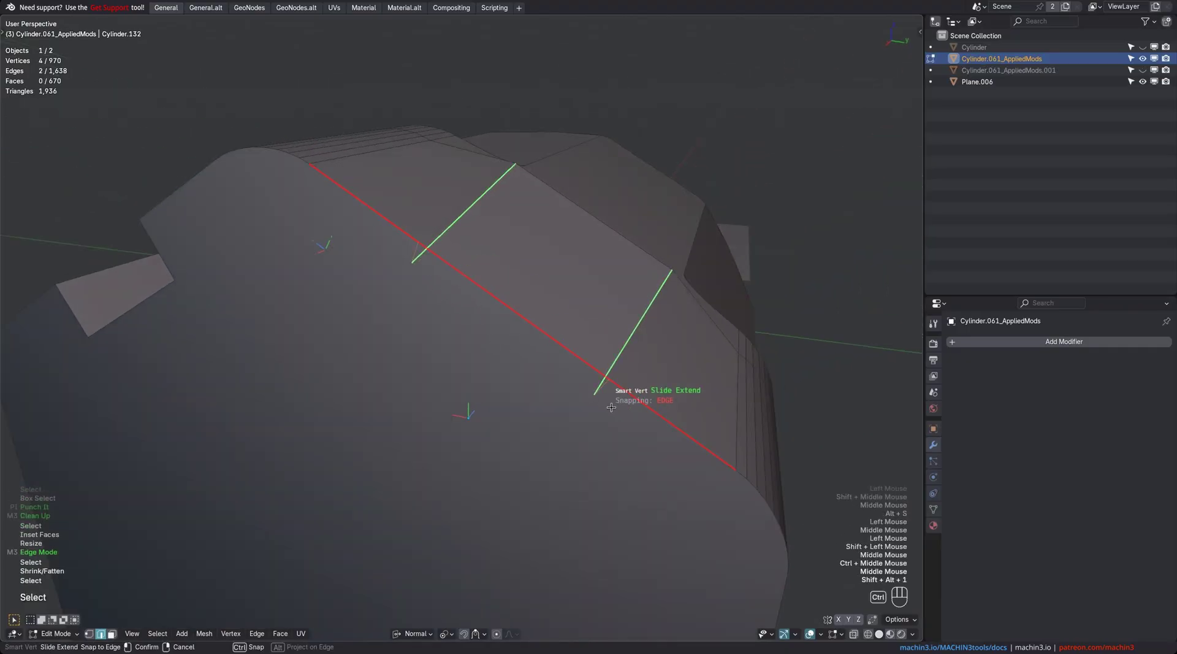
{"action": "key", "text": "alt"}
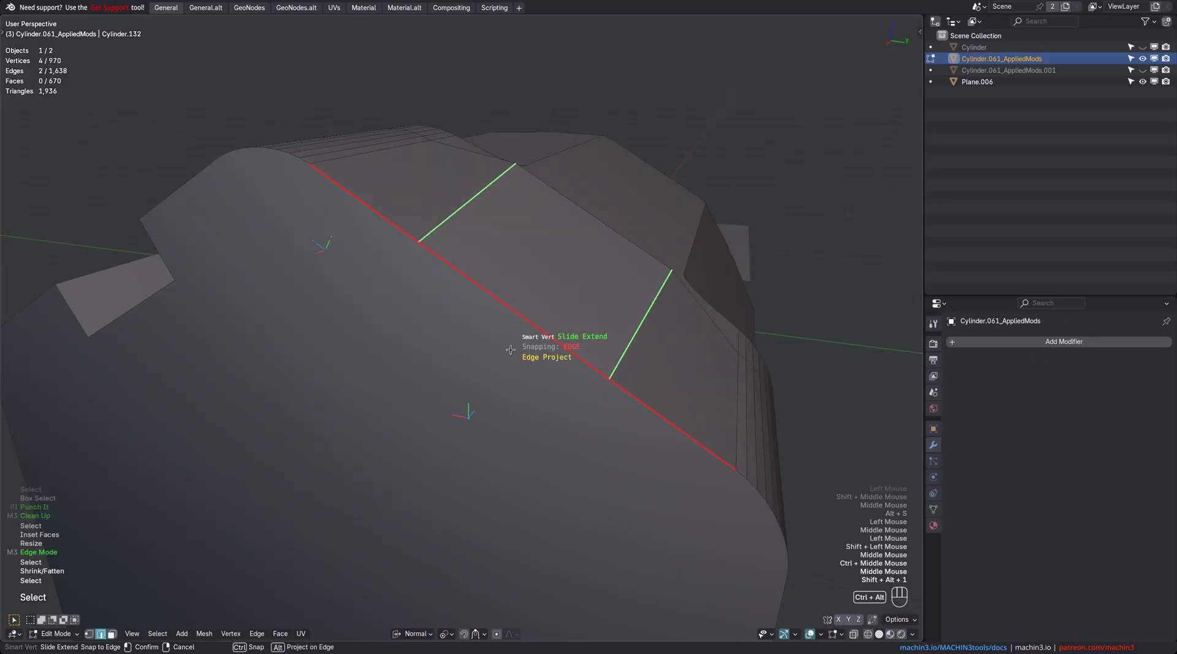
{"action": "left_click", "coordinate": [511, 350], "text": "ctrl+alt"}
{"action": "middle_click_drag", "start_coordinate": [510, 349], "coordinate": [441, 344]}
{"action": "scroll", "coordinate": [482, 360], "scroll_direction": "down", "scroll_amount": 1}
{"action": "key", "text": "a"}
{"action": "left_click", "coordinate": [486, 359]}
{"action": "key", "text": "g"}
{"action": "key", "text": "Escape"}
- Slide-extend the side facet's lower long edge with Flatten enabled, making the facet's end more slanted
{"action": "middle_click_drag", "start_coordinate": [516, 388], "coordinate": [509, 374], "text": "shift"}
{"action": "middle_click_drag", "start_coordinate": [509, 374], "coordinate": [551, 368]}
{"action": "middle_click_drag", "start_coordinate": [551, 368], "coordinate": [552, 331]}
{"action": "middle_click_drag", "start_coordinate": [552, 331], "coordinate": [567, 350]}
{"action": "middle_click_drag", "start_coordinate": [567, 349], "coordinate": [588, 263], "text": "shift"}
{"action": "left_click", "coordinate": [509, 410]}
{"action": "middle_click_drag", "start_coordinate": [509, 412], "coordinate": [521, 432], "text": "ctrl"}
{"action": "middle_click_drag", "start_coordinate": [607, 415], "coordinate": [554, 407], "text": "shift"}
{"action": "key", "text": "shift+alt+1"}
{"action": "middle_click_drag", "start_coordinate": [531, 320], "coordinate": [587, 404]}
{"action": "key", "text": "Escape"}
{"action": "key", "text": "shift+alt+1"}
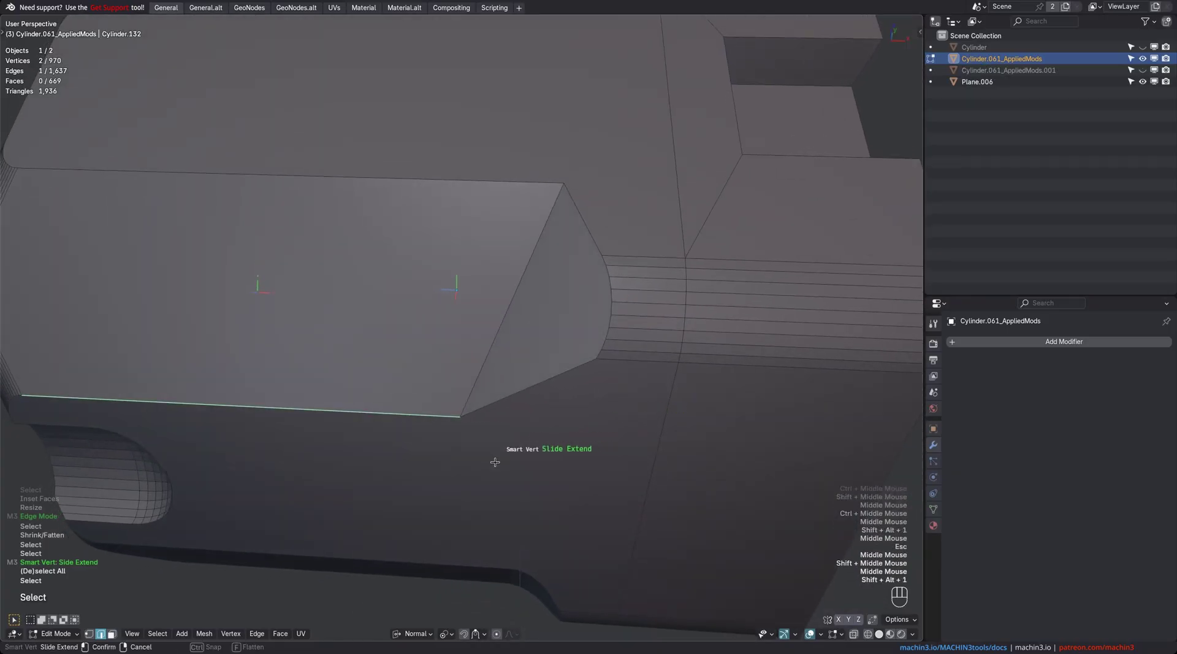
{"action": "key", "text": "f"}
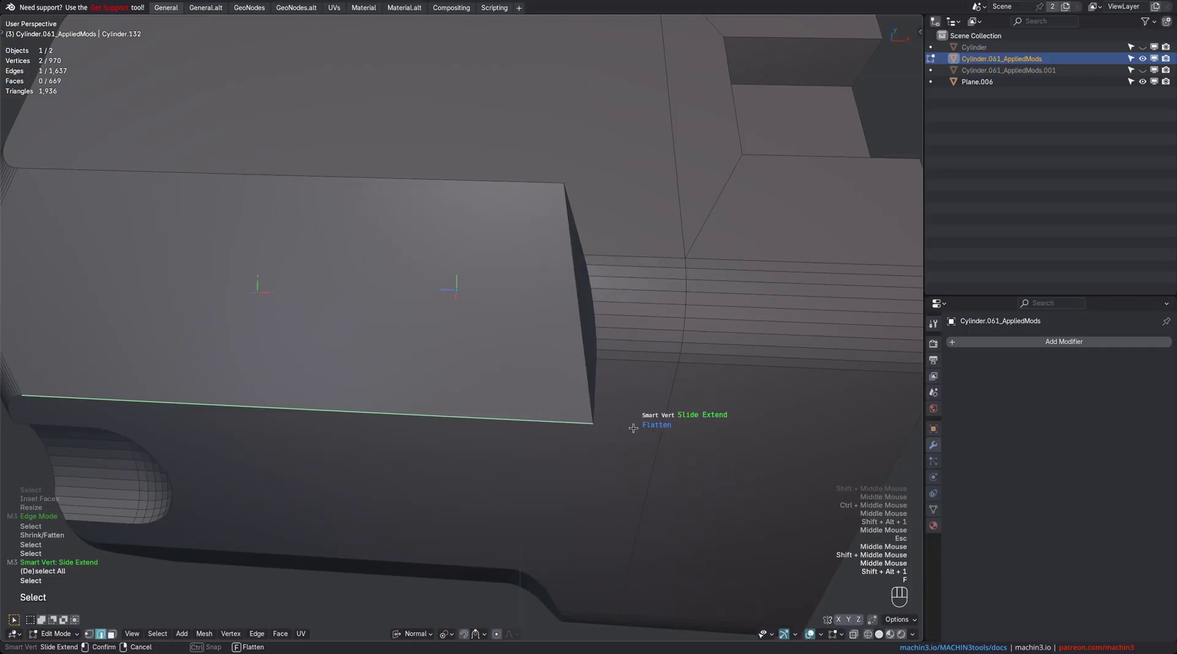
{"action": "left_click", "coordinate": [492, 386]}
- Slide-extend the side facet's lower and upper long edges together toward the end cap
{"action": "scroll", "coordinate": [493, 184], "scroll_direction": "up", "scroll_amount": 1}
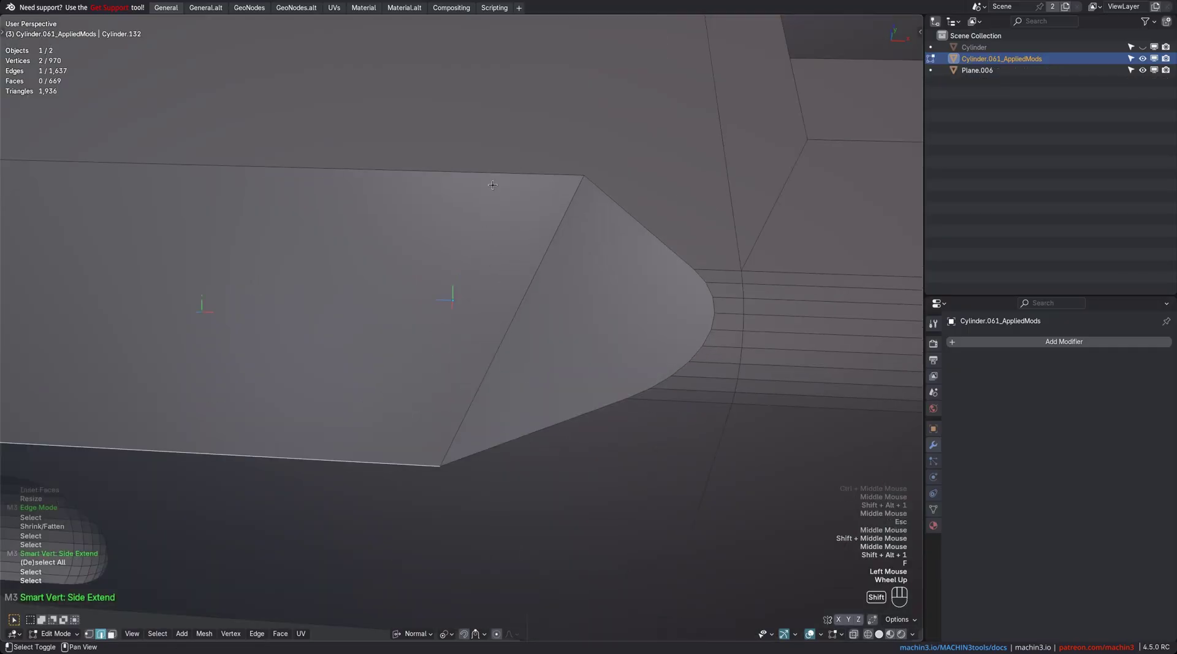
{"action": "left_click", "coordinate": [493, 184], "text": "shift"}
{"action": "middle_click_drag", "start_coordinate": [532, 334], "coordinate": [583, 459], "text": "ctrl"}
{"action": "middle_click_drag", "start_coordinate": [582, 460], "coordinate": [583, 423]}
{"action": "key", "text": "shift+alt+1"}
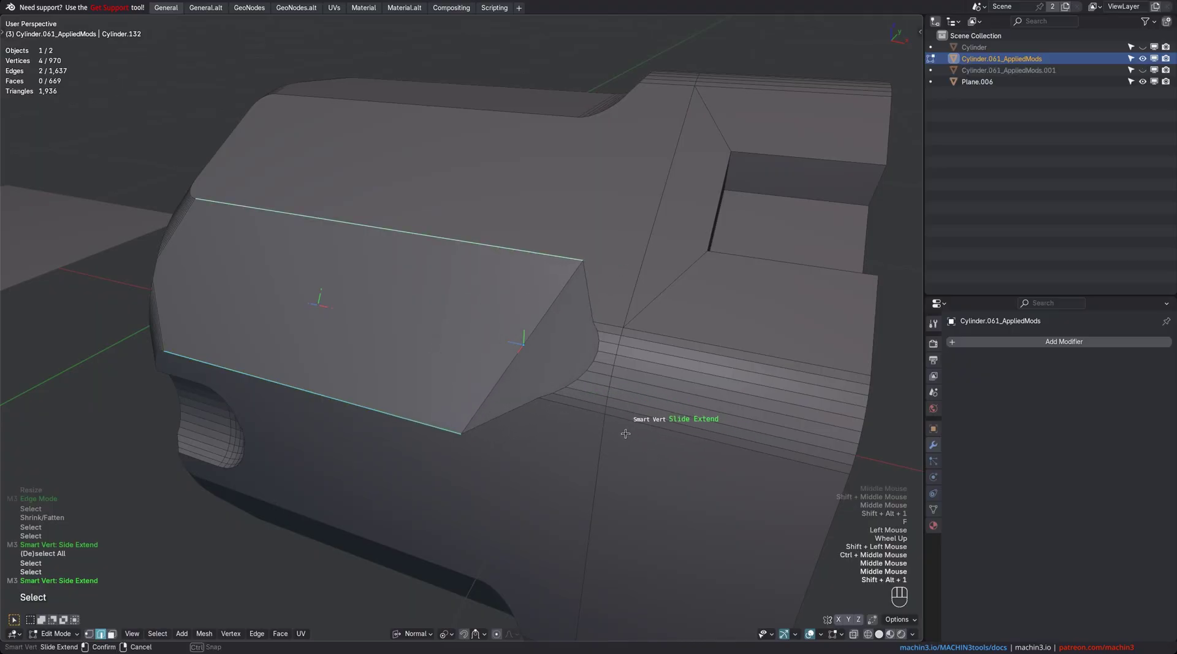
{"action": "left_click", "coordinate": [613, 422]}
{"action": "middle_click_drag", "start_coordinate": [613, 422], "coordinate": [602, 412]}
- Slide-extend only the facet's lower long edge back from the end cap, toggling Flatten during the operation
{"action": "left_click", "coordinate": [497, 424]}
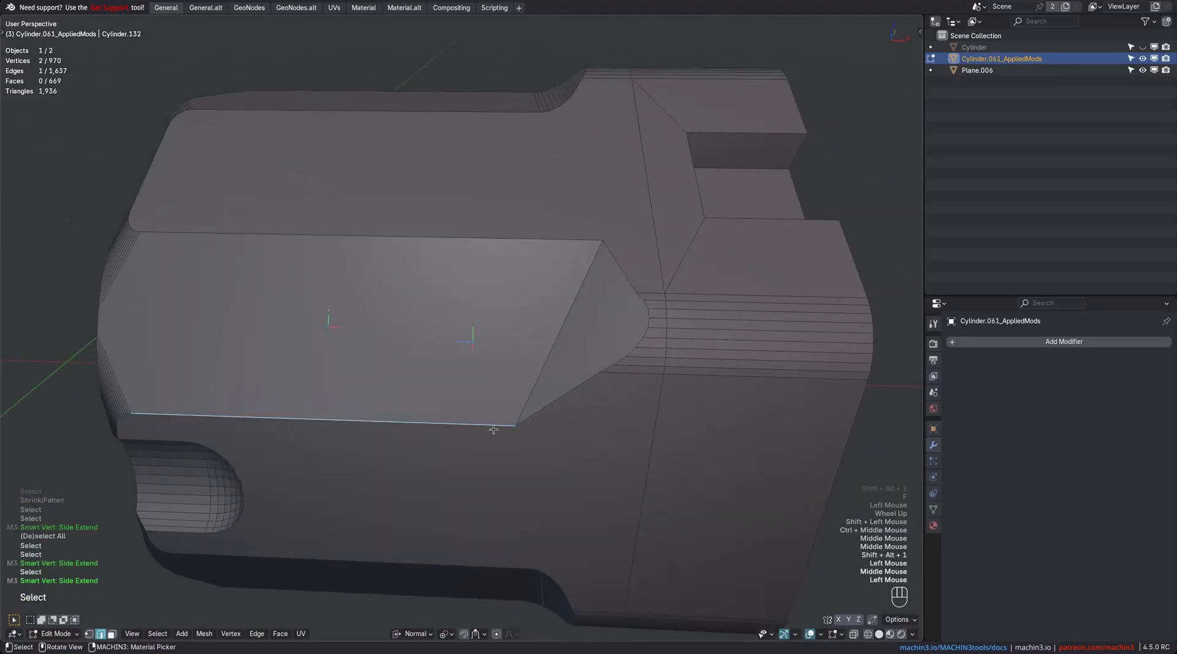
{"action": "key", "text": "shift+alt+1"}
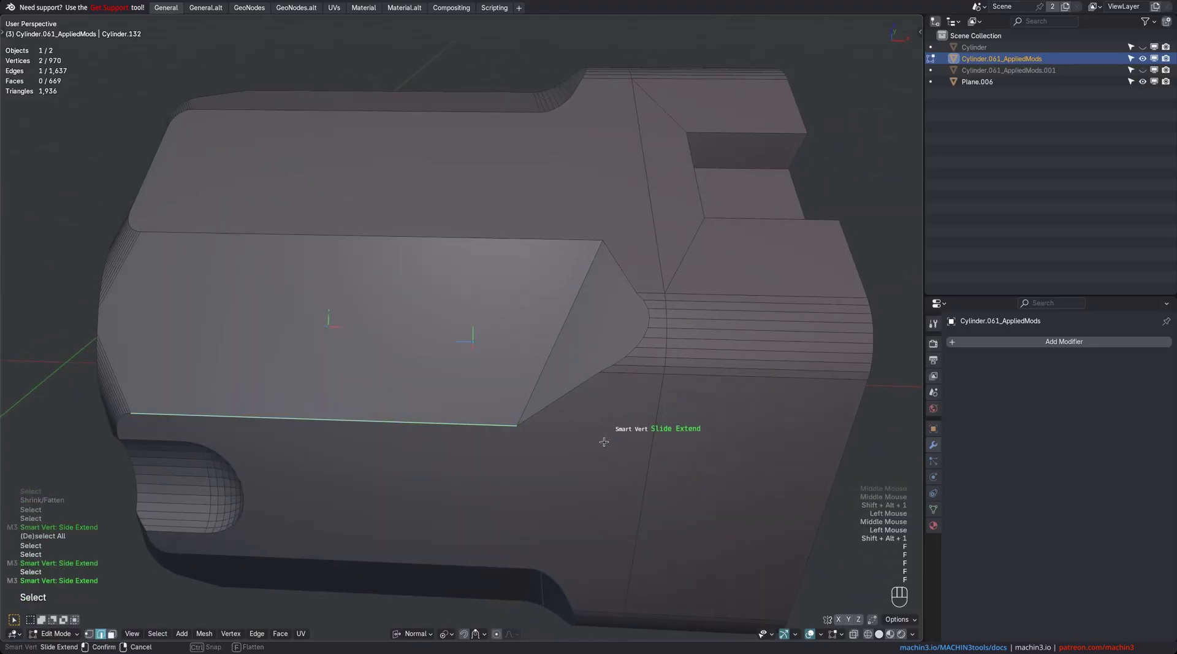
{"action": "left_click", "coordinate": [583, 431]}
- Bevel the slanted edge at the facet's end with six segments
{"action": "left_click", "coordinate": [532, 368]}
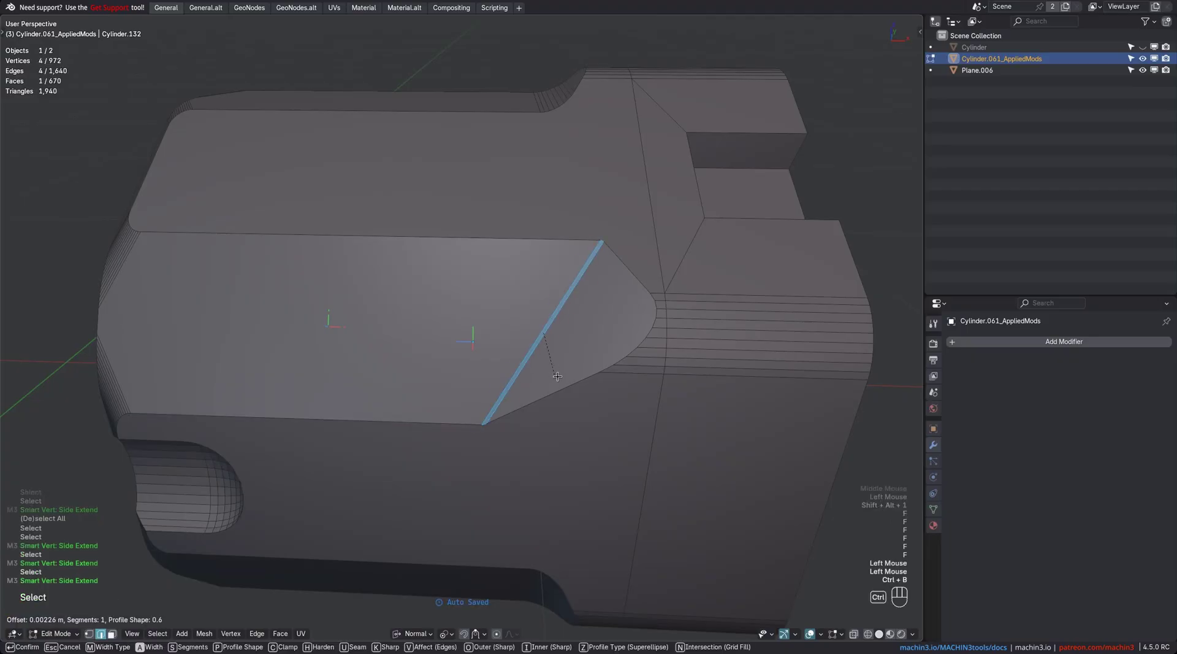
{"action": "key", "text": "ctrl+b"}
{"action": "scroll", "coordinate": [575, 381], "scroll_direction": "up", "scroll_amount": 2}
{"action": "left_click", "coordinate": [575, 380]}
{"action": "middle_click_drag", "start_coordinate": [575, 381], "coordinate": [583, 386], "text": "shift"}
{"action": "scroll", "coordinate": [977, 76], "scroll_direction": "up", "scroll_amount": 1}
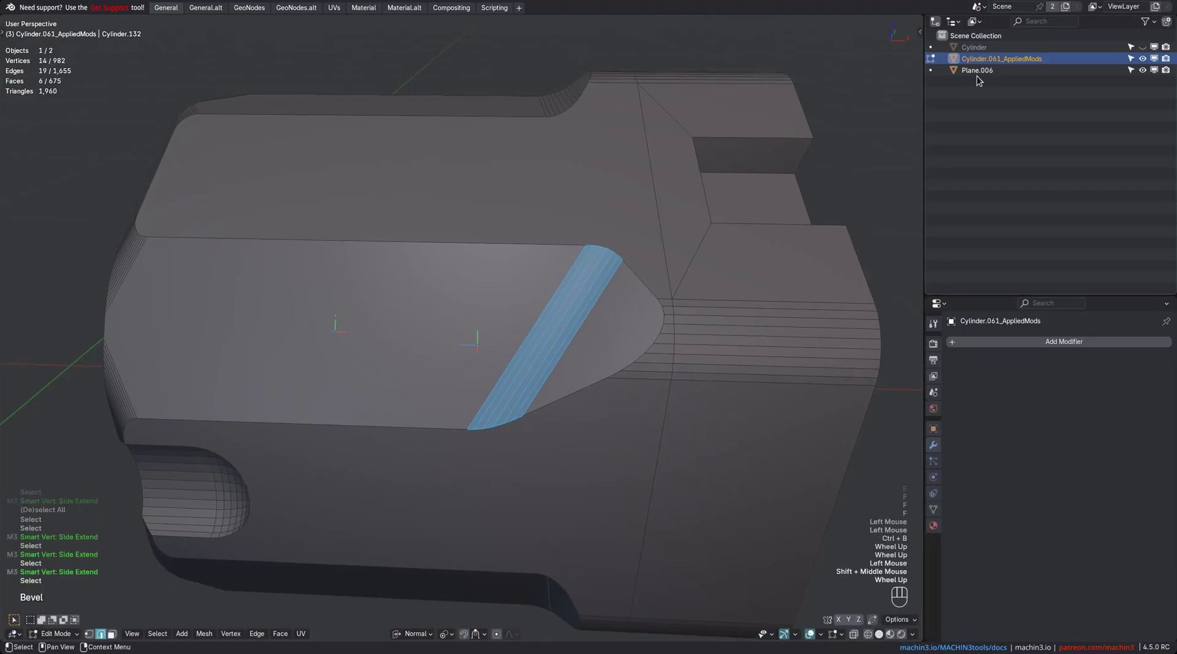
- Unhide the small Cylinder object and ring-select its lengthwise edges
{"action": "left_click", "coordinate": [1142, 47]}
{"action": "key", "text": "Tab"}
{"action": "left_click", "coordinate": [310, 331]}
{"action": "mouse_move", "coordinate": [310, 331]}
{"action": "middle_mouse_down"}
{"action": "mouse_move", "coordinate": [314, 316]}
{"action": "mouse_move", "coordinate": [324, 341]}
{"action": "middle_mouse_up"}
{"action": "key", "text": "Tab"}
{"action": "left_click", "coordinate": [275, 307], "text": "ctrl+alt"}
- Slide-extend the small cylinder's lengthwise edges toward the facet's end, snapping them to the slanted end face
{"action": "middle_click_drag", "start_coordinate": [279, 308], "coordinate": [408, 316]}
{"action": "middle_click_drag", "start_coordinate": [307, 297], "coordinate": [497, 326]}
{"action": "middle_click_drag", "start_coordinate": [583, 322], "coordinate": [532, 318]}
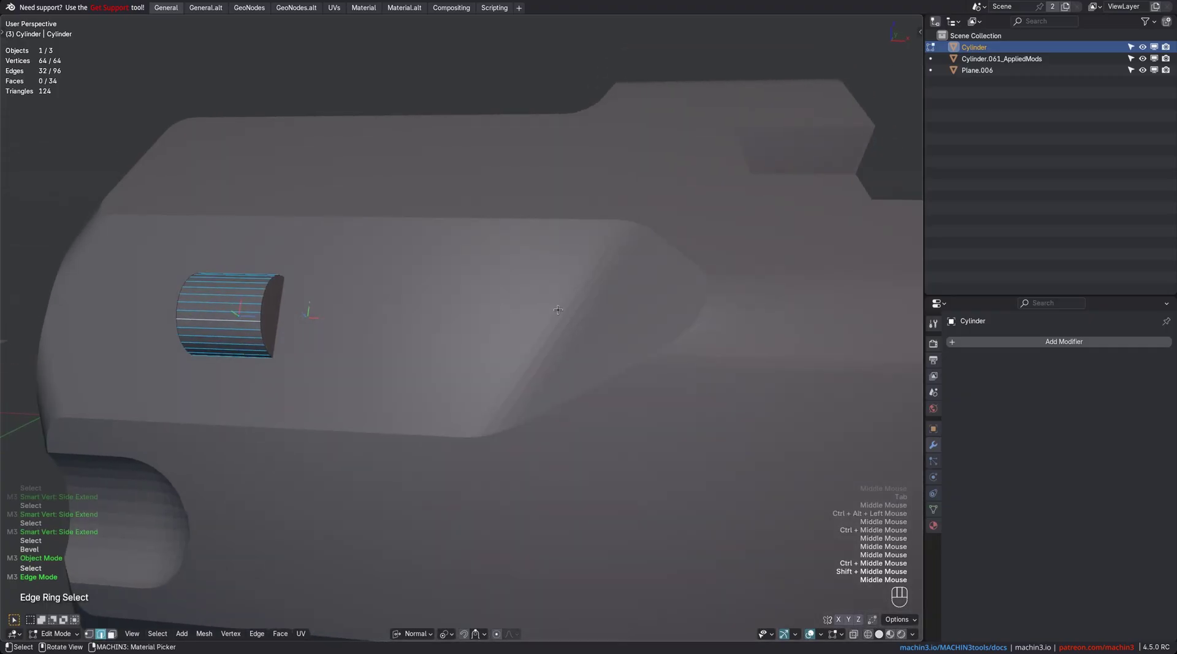
{"action": "key", "text": "shift+alt+1"}
{"action": "key", "text": "ctrl"}
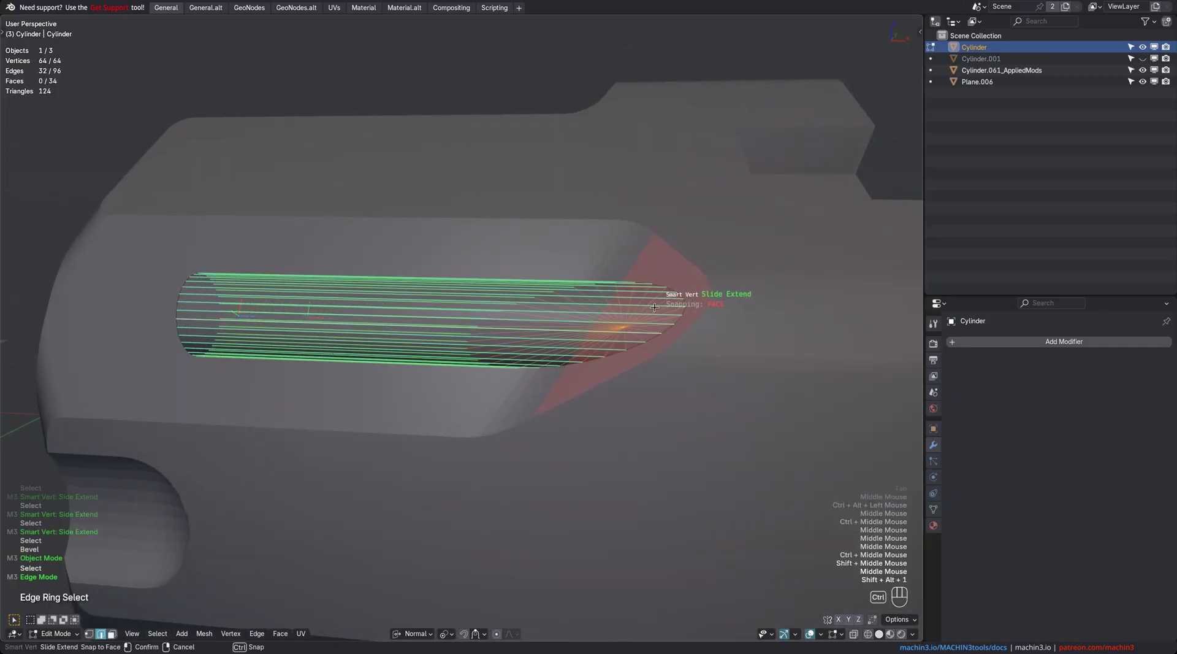
{"action": "left_click", "coordinate": [655, 307], "text": "ctrl"}
- Leave edit mode and inspect the extended cylinder, both isolated in local view and together with the body
{"action": "mouse_move", "coordinate": [583, 356]}
{"action": "middle_mouse_down"}
{"action": "mouse_move", "coordinate": [589, 336]}
{"action": "mouse_move", "coordinate": [573, 341]}
{"action": "middle_mouse_up"}
{"action": "key", "text": "a"}
{"action": "key", "text": "Tab"}
{"action": "key", "text": "ctrl+f"}
{"action": "middle_click_drag", "start_coordinate": [569, 344], "coordinate": [567, 378]}
{"action": "key", "text": "ctrl+f"}
{"action": "key", "text": "a"}
{"action": "middle_click_drag", "start_coordinate": [567, 378], "coordinate": [583, 400], "text": "ctrl"}
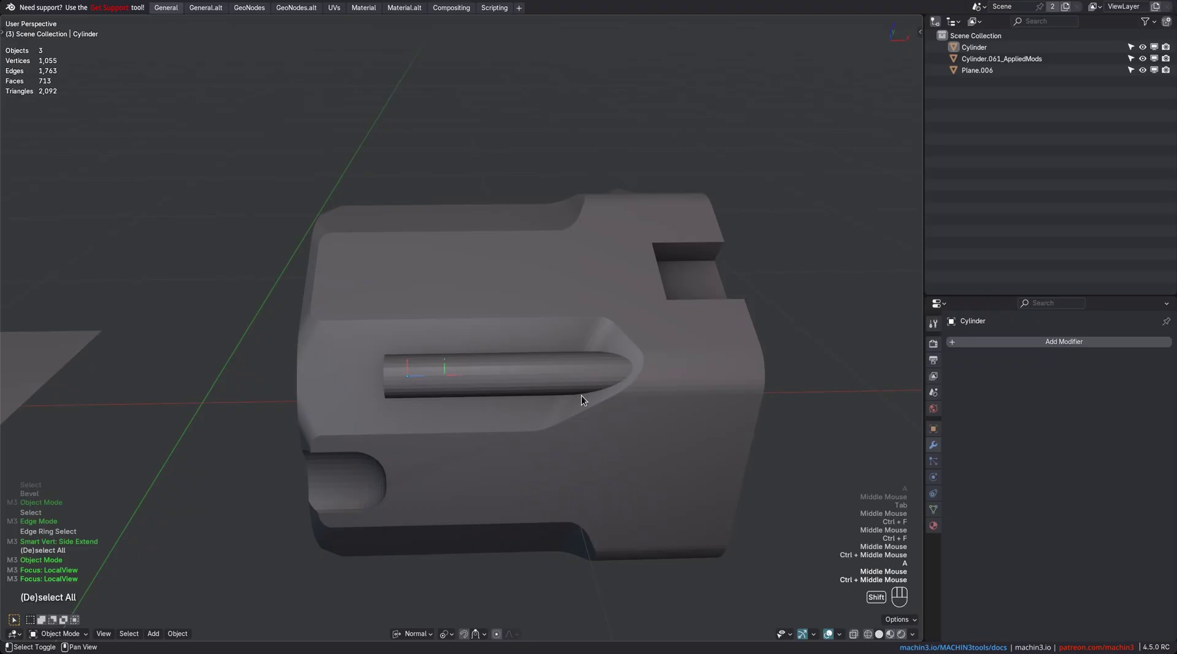